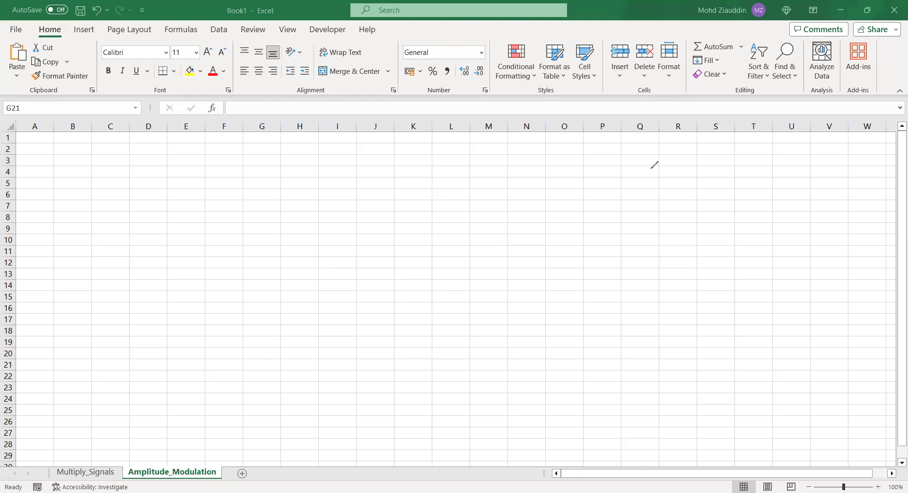
Handwrite and underline 'Amplitude Modulation', then write ym(t)=Am Sin(ωm t) and yc(t)=Ac Sin(ωc t)
mouse_move(638, 165)
mouse_down()
mouse_move(640, 177)
mouse_move(660, 153)
mouse_move(679, 159)
mouse_move(693, 146)
mouse_move(712, 151)
mouse_move(761, 138)
mouse_up()
drag(641, 192, 752, 155)
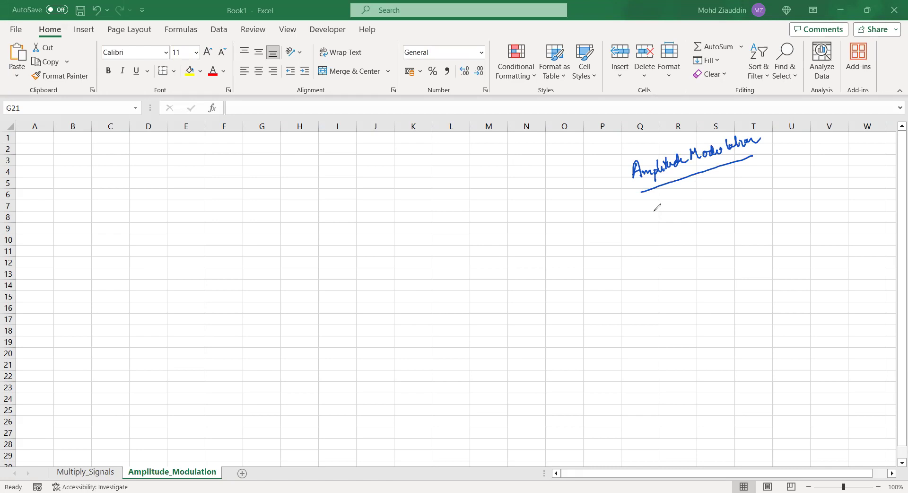
mouse_move(652, 209)
mouse_down()
mouse_move(654, 226)
mouse_move(684, 197)
mouse_move(721, 175)
mouse_move(728, 182)
mouse_move(742, 165)
mouse_move(746, 176)
mouse_move(768, 158)
mouse_move(770, 173)
mouse_up()
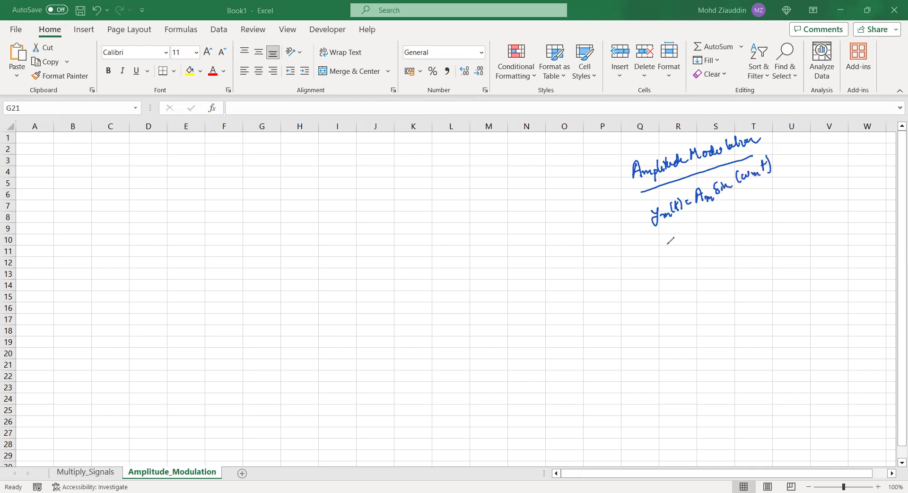
mouse_move(667, 232)
mouse_down()
mouse_move(681, 236)
mouse_move(714, 214)
mouse_move(709, 226)
mouse_move(721, 218)
mouse_move(720, 226)
mouse_move(776, 176)
mouse_move(774, 197)
mouse_up()
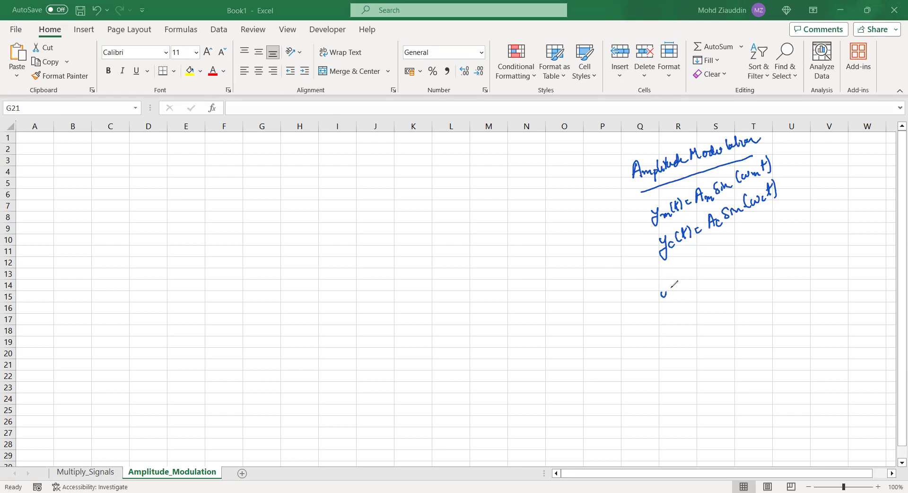
Handwrite y(t)={Ac+Am Sin(ωm t)} Sin ωc t below the equations and underline it twice
mouse_move(665, 295)
mouse_down()
mouse_move(692, 279)
mouse_move(698, 285)
mouse_up()
drag(711, 233, 719, 229)
mouse_move(708, 290)
mouse_down()
mouse_move(713, 277)
mouse_move(717, 286)
mouse_up()
mouse_move(709, 284)
mouse_down()
mouse_move(722, 288)
mouse_move(723, 278)
mouse_move(747, 269)
mouse_move(740, 260)
mouse_move(774, 239)
mouse_move(777, 248)
mouse_up()
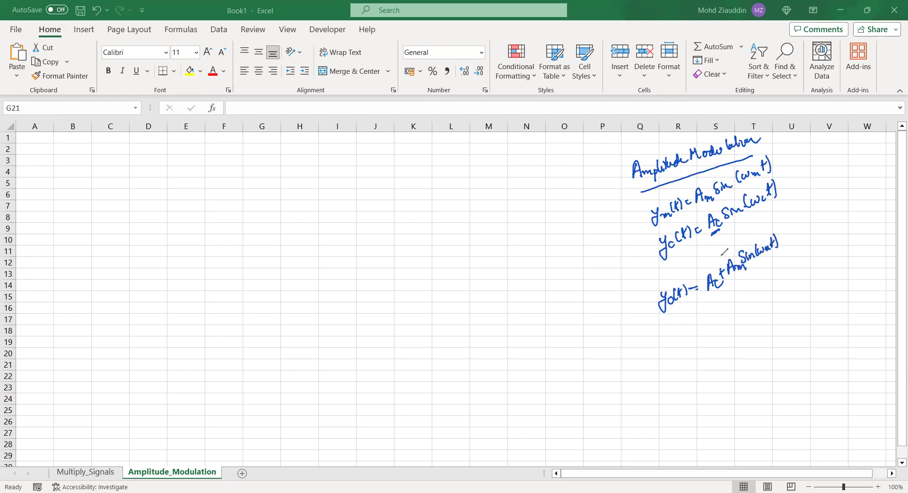
drag(701, 270, 715, 298)
drag(773, 223, 787, 254)
mouse_move(791, 220)
mouse_down()
mouse_move(802, 226)
mouse_move(833, 208)
mouse_up()
click(836, 203)
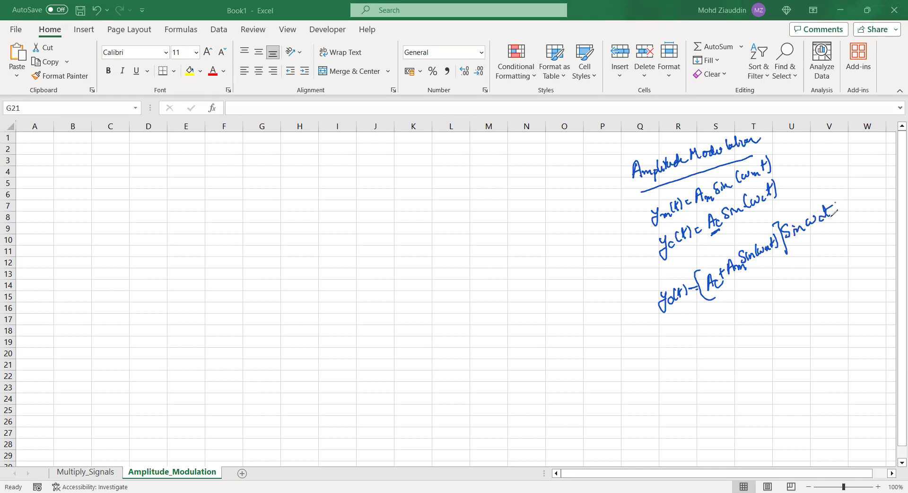
drag(682, 331, 835, 237)
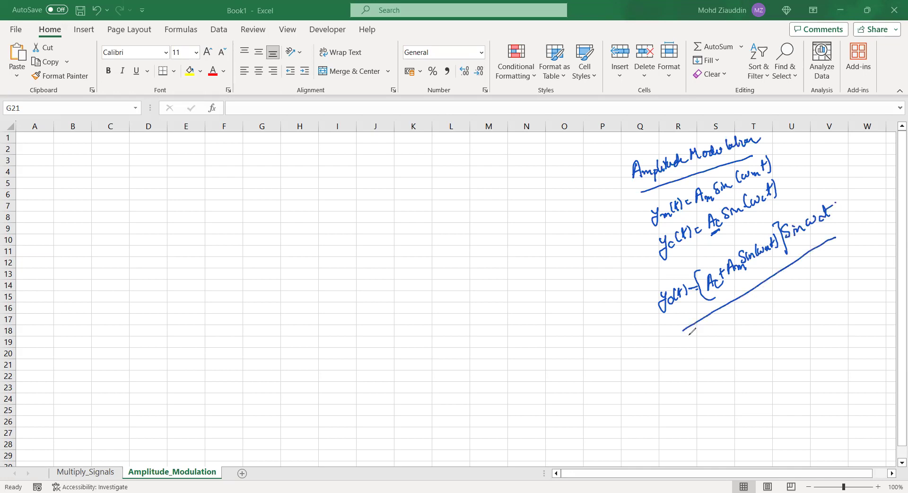
drag(686, 335, 833, 240)
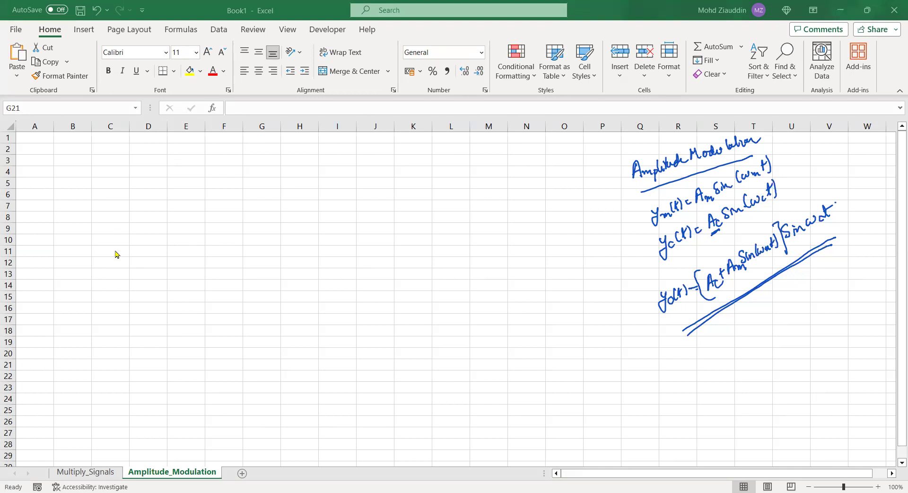
Enter the t header in C2 and fill the time series 0, 1, 2… down to row 265
click(101, 149)
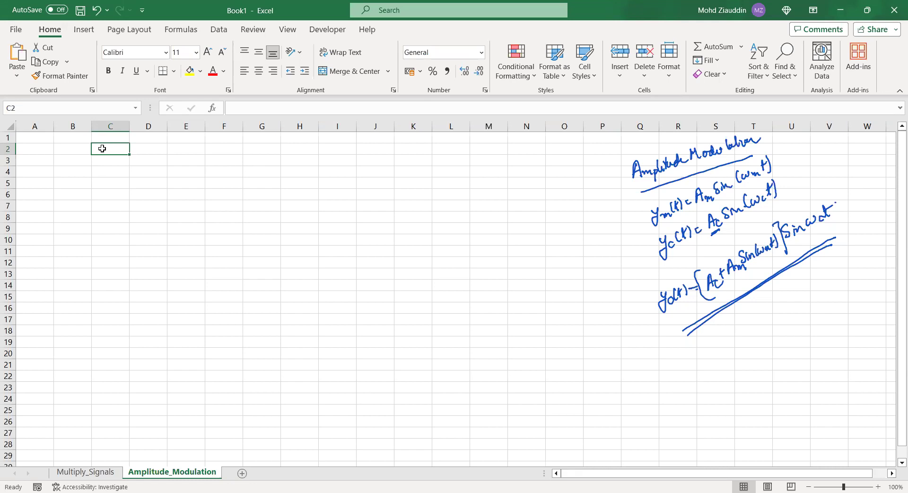
text(n)
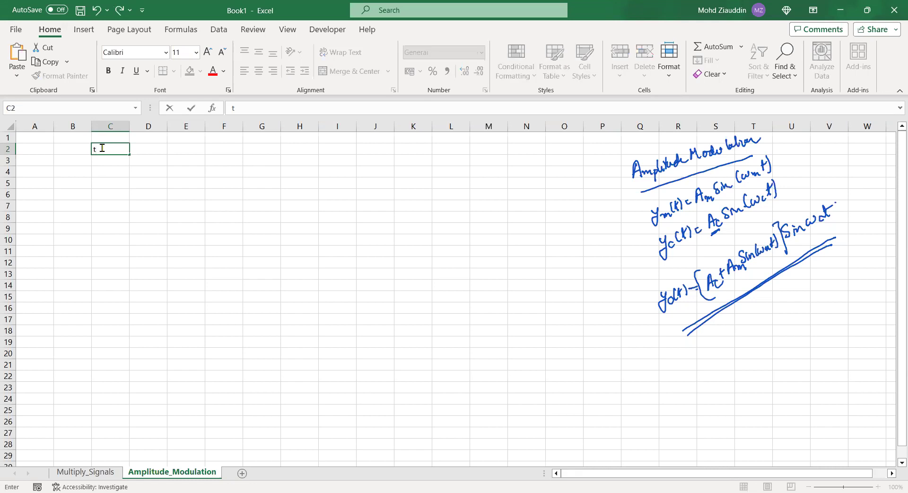
key(Return)
text(0)
key(Return)
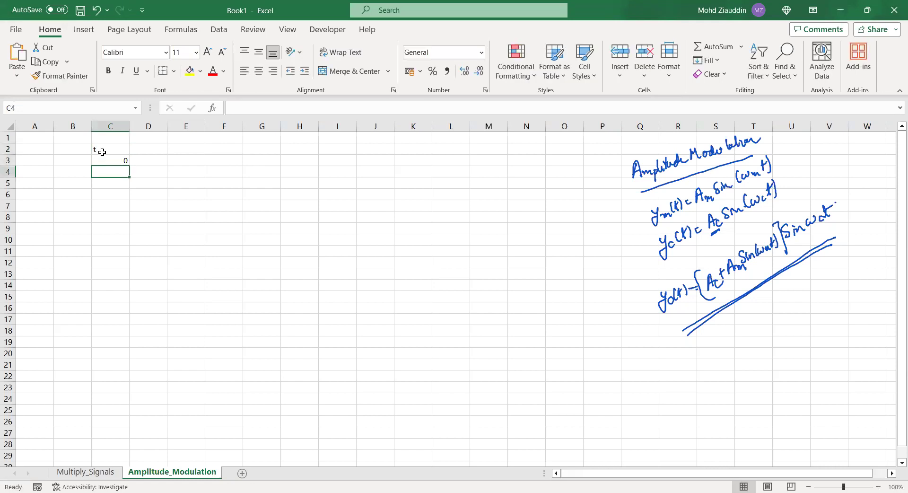
text(1)
key(Return)
text(2)
key(Return)
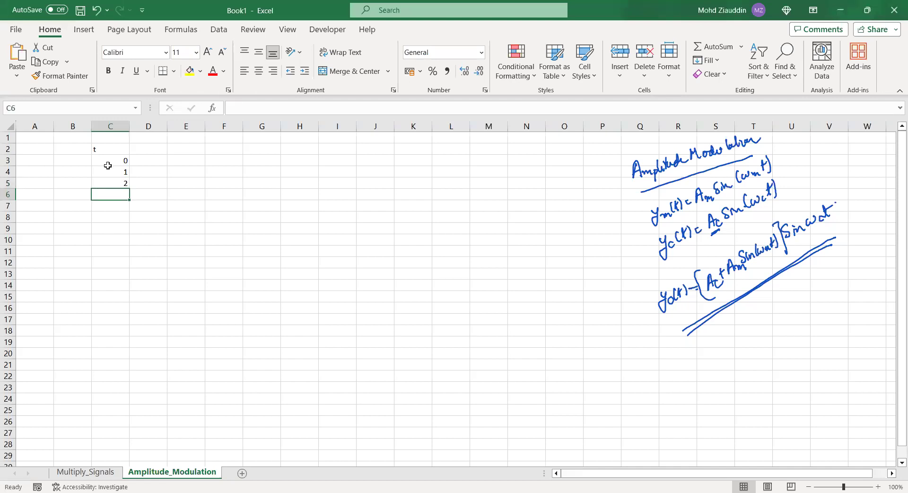
drag(108, 165, 118, 461)
drag(902, 437, 896, 114)
Head column D 'Message_Signal' and set amplitude 1 in D1
click(155, 147)
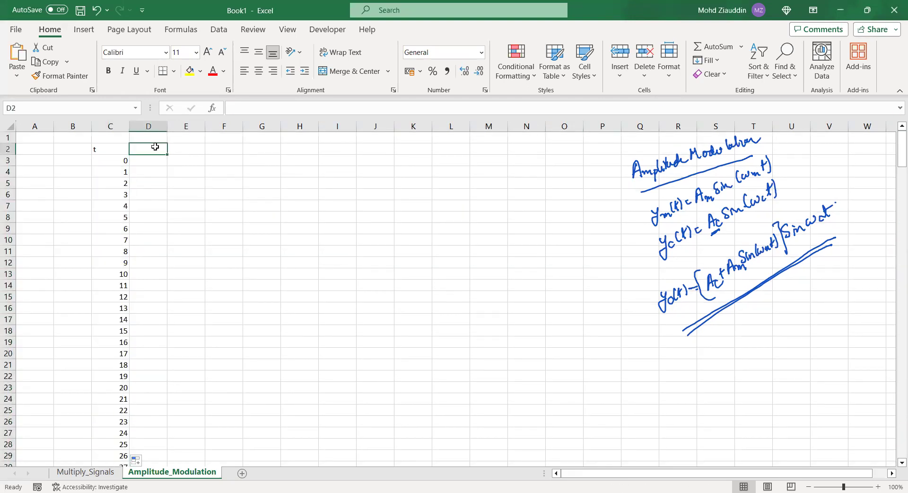
text(Messa)
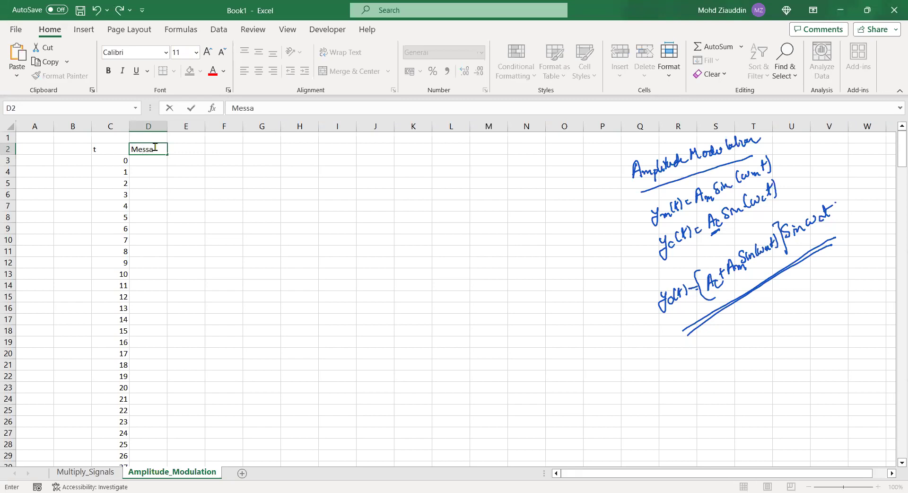
text(ge_Signal)
key(Return)
click(153, 136)
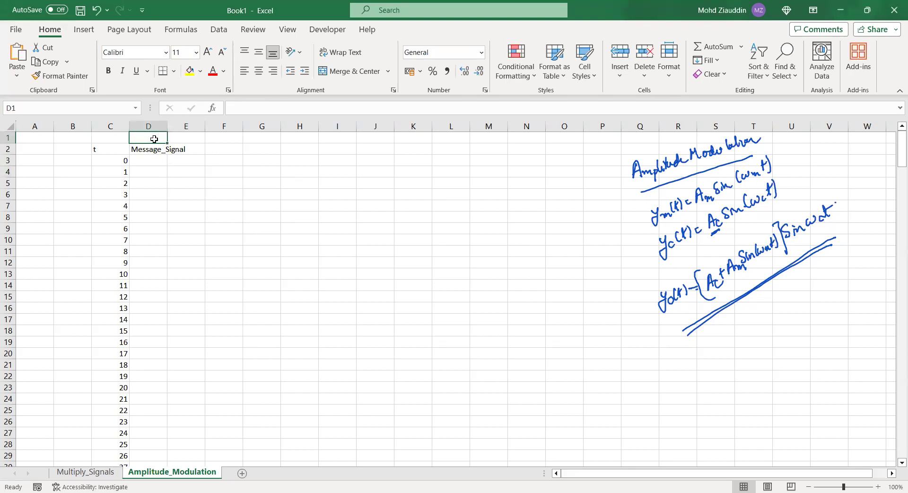
text(1)
key(Return)
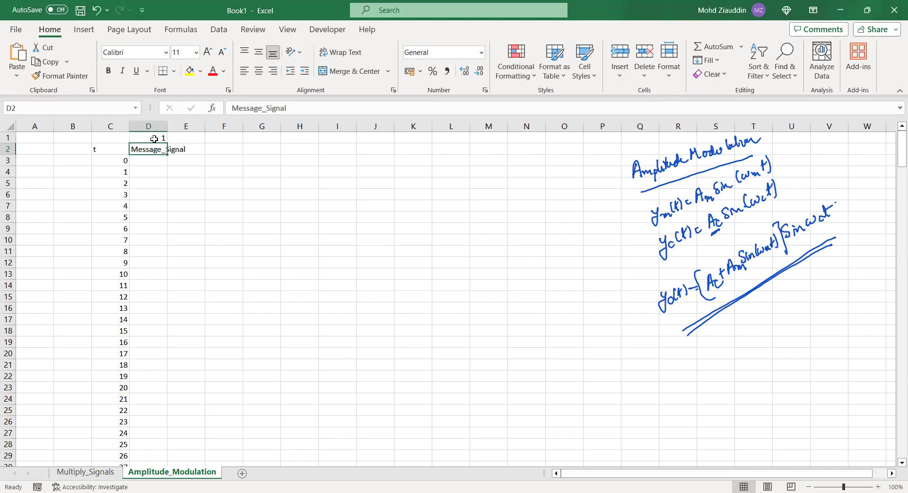
click(151, 164)
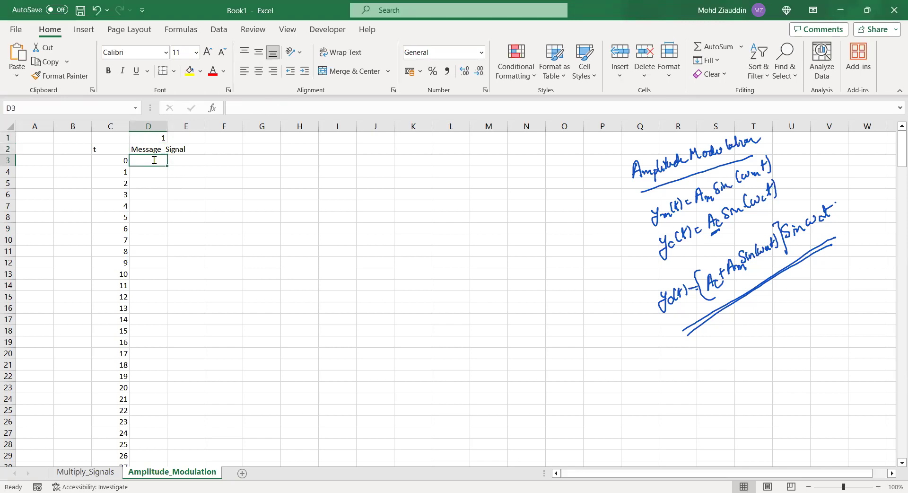
Enter =D$1*sin(2*pi()/80*C3) in D3, locking D1's row
text(=)
click(158, 141)
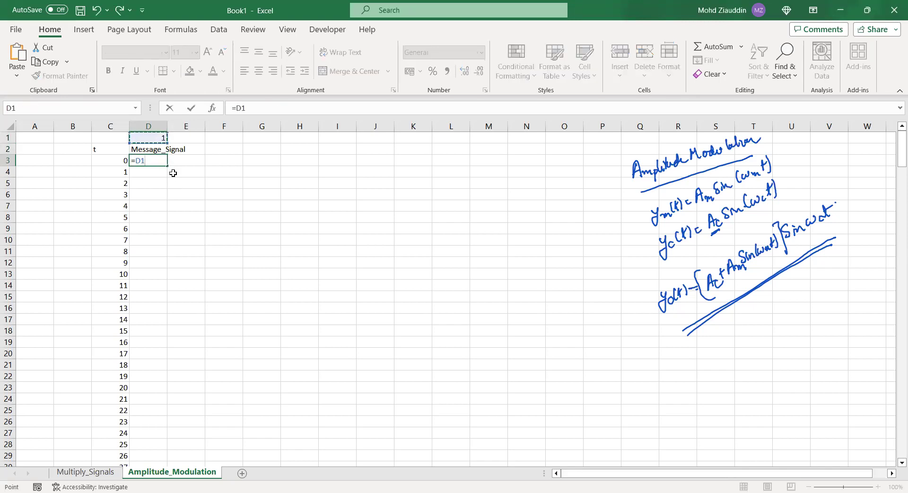
text(*sin(2*)
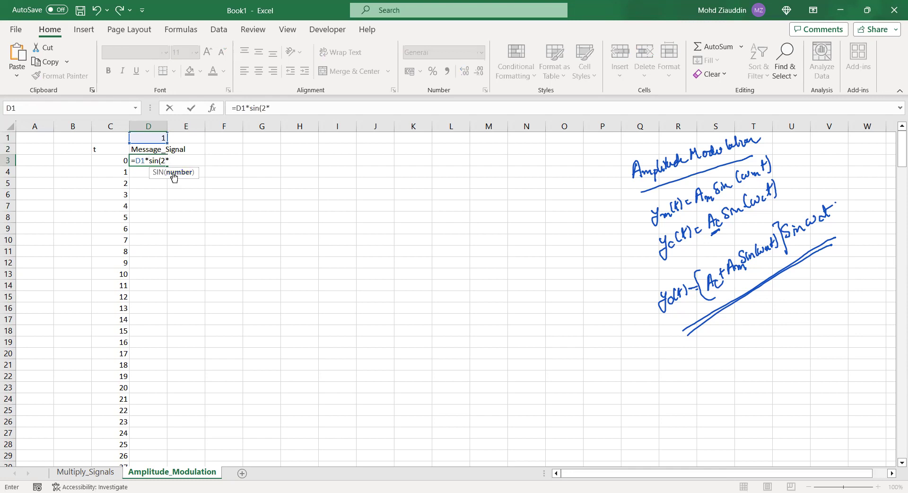
text(pi()/)
text(80*)
click(116, 161)
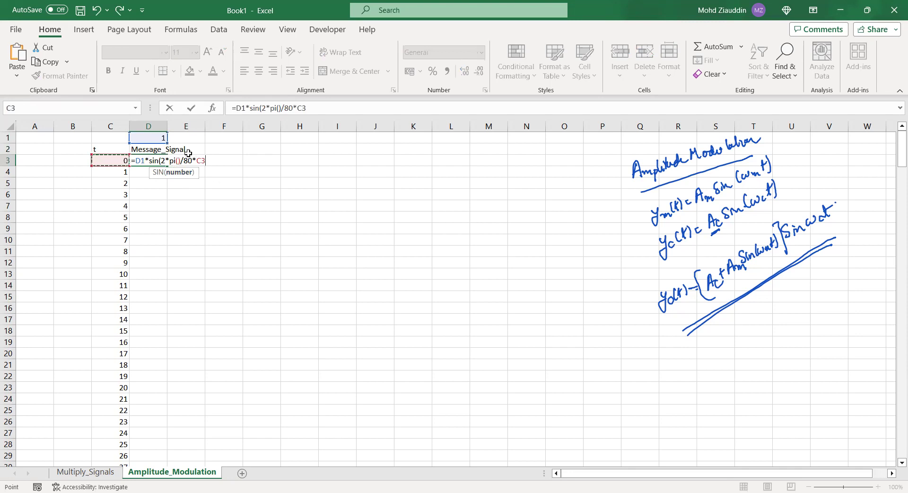
click(239, 113)
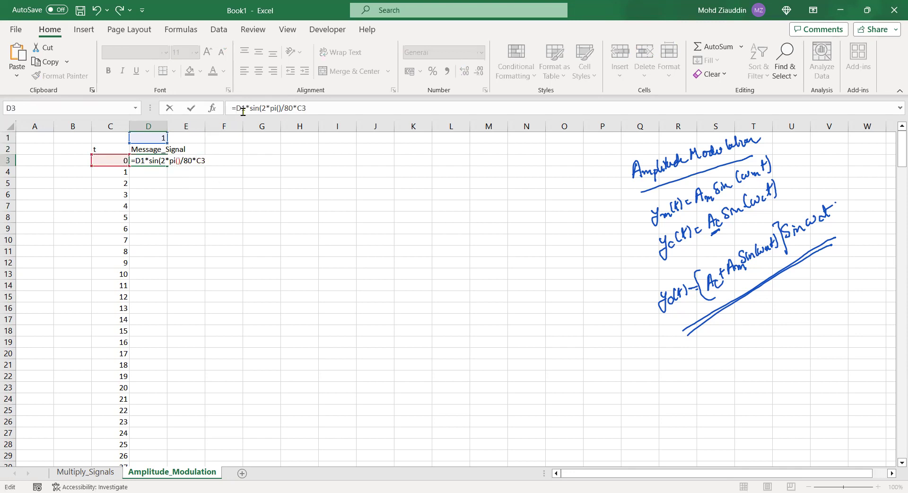
text($)
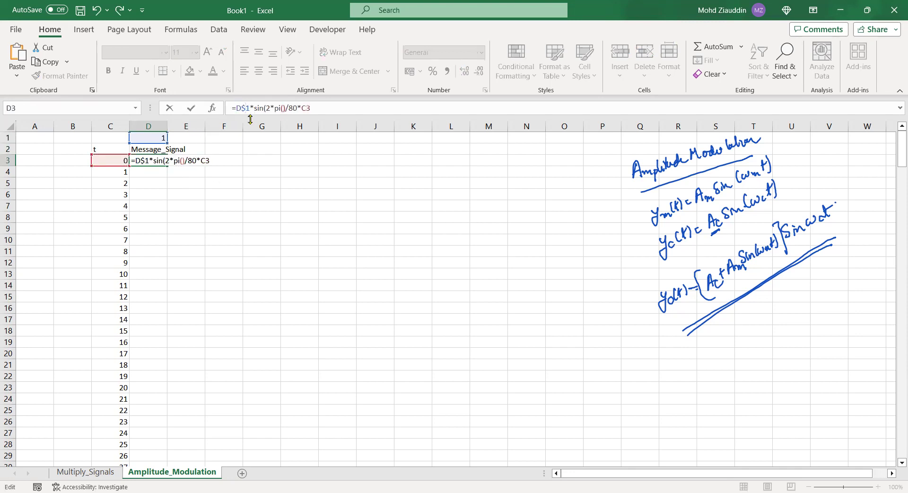
key(Return)
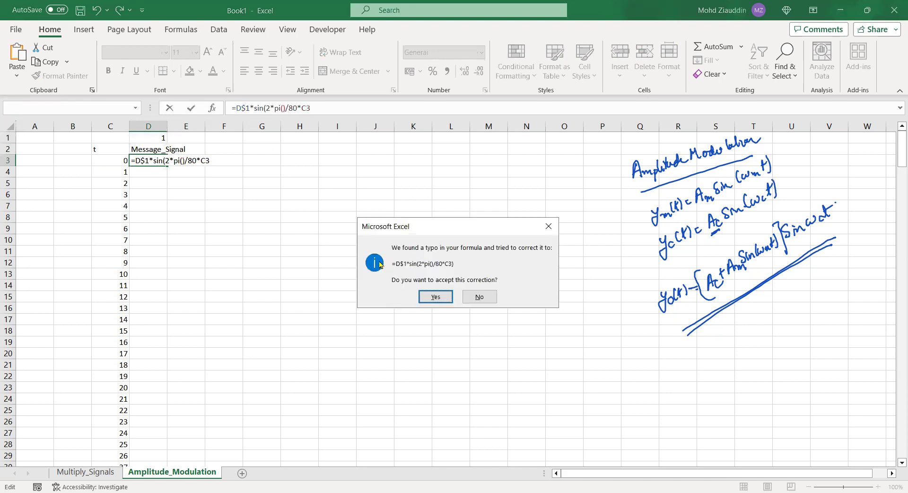
Accept Excel's suggested formula correction and reconfirm D3's formula, which shows 0
click(435, 296)
click(156, 161)
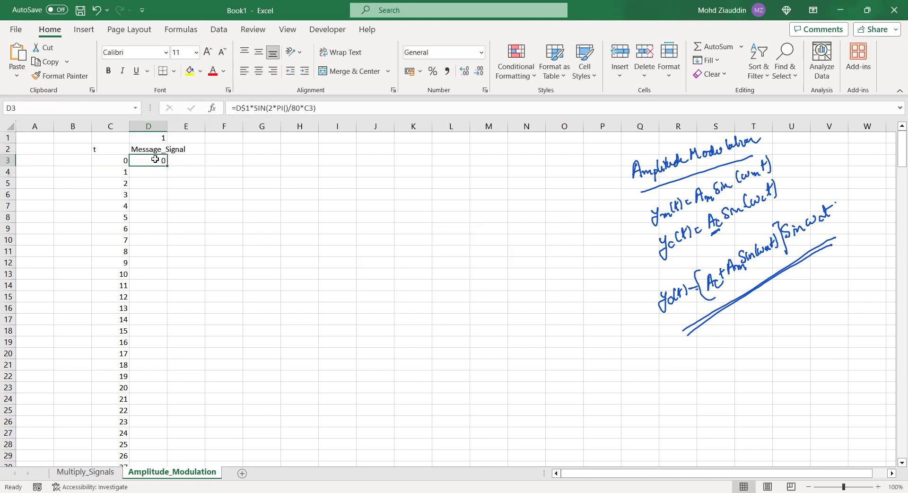
click(326, 107)
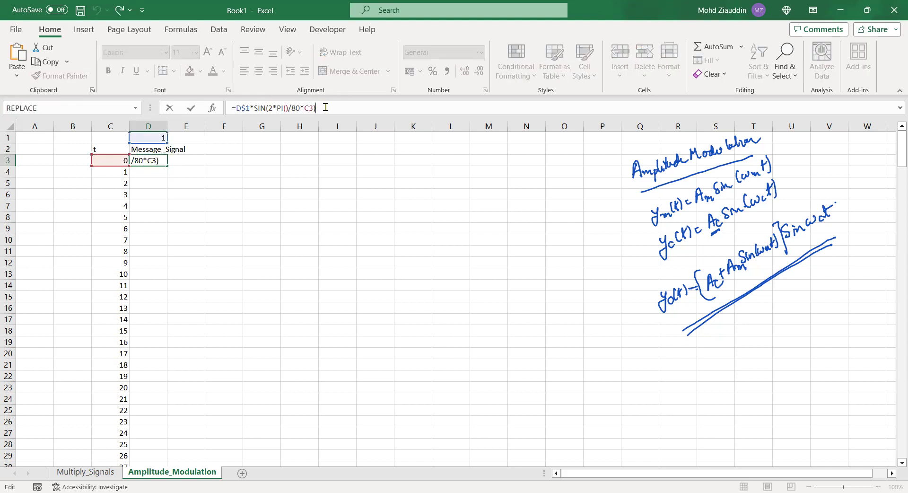
key(Return)
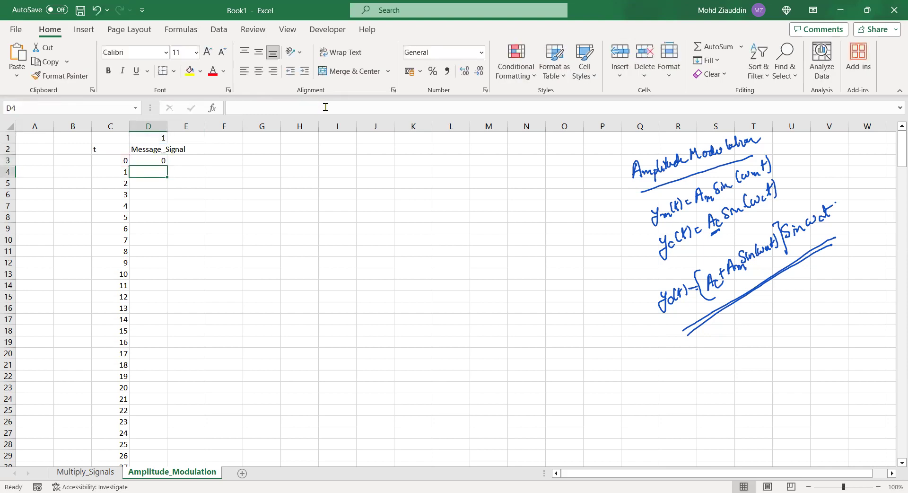
click(146, 161)
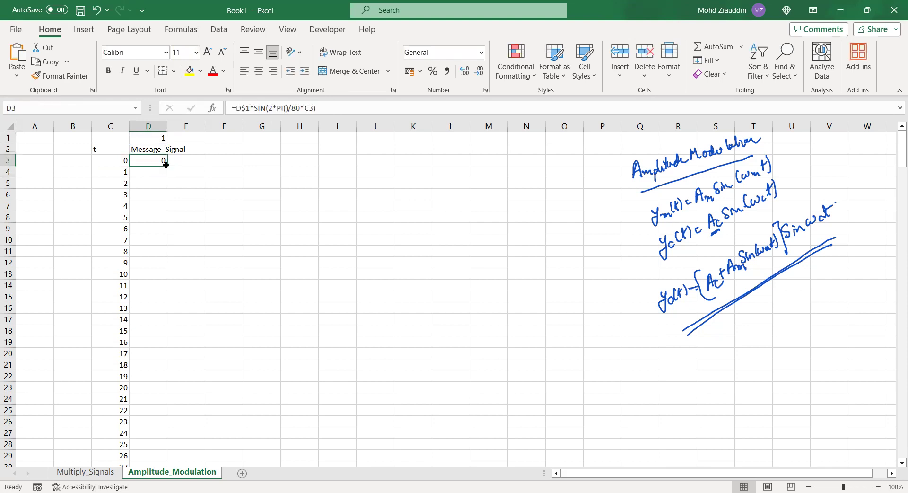
Fill the message formula down column D and insert a 2-D line chart of it
drag(166, 164, 163, 440)
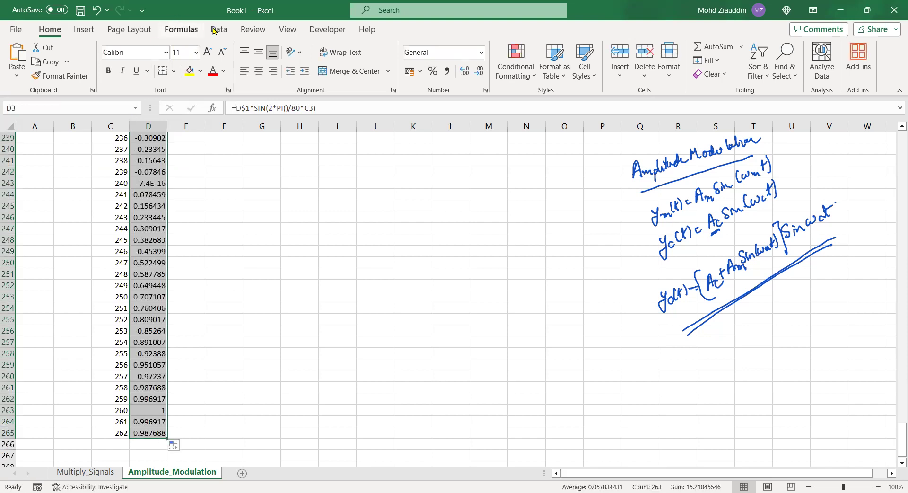
click(96, 34)
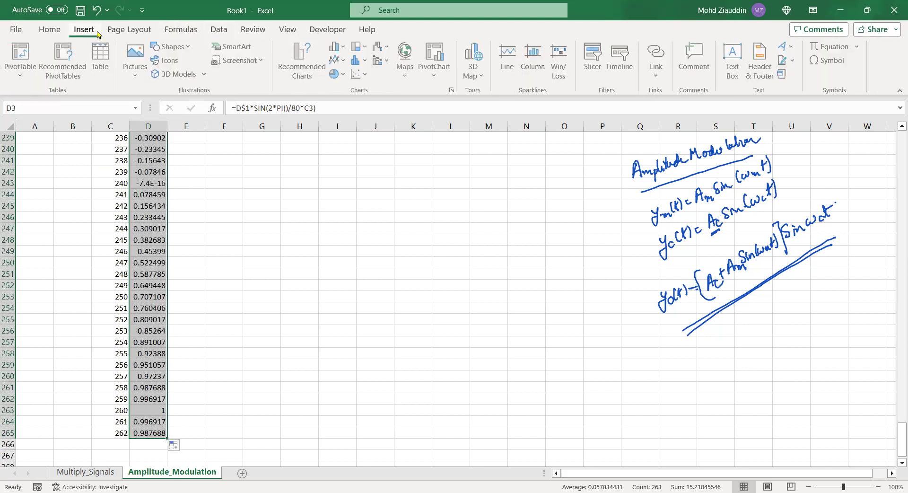
click(337, 61)
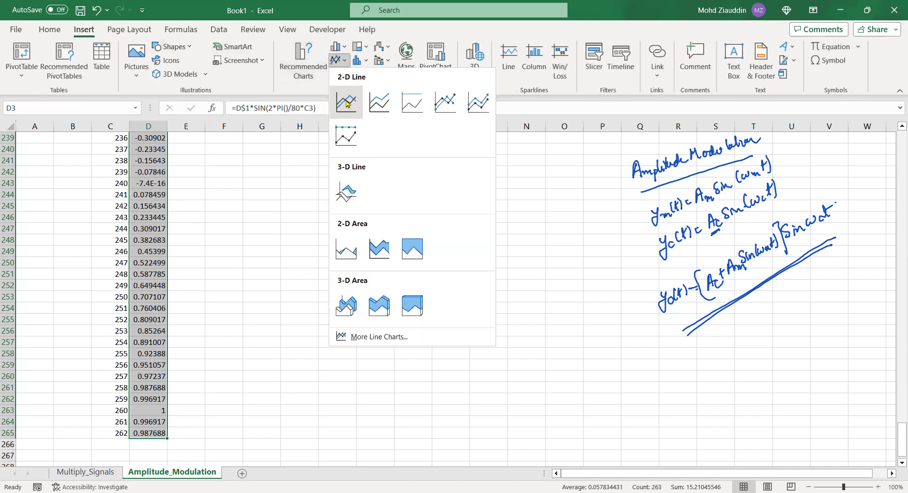
click(346, 103)
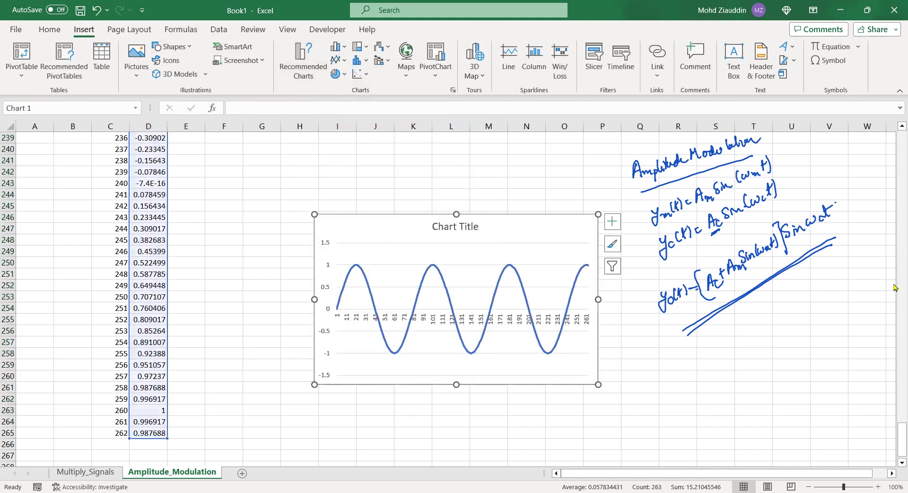
drag(894, 452, 895, 433)
drag(563, 338, 544, 140)
key(Escape)
Delete that chart and paste the sine-wave line chart near I3 instead
mouse_move(895, 422)
mouse_down()
mouse_move(895, 400)
mouse_move(902, 427)
mouse_up()
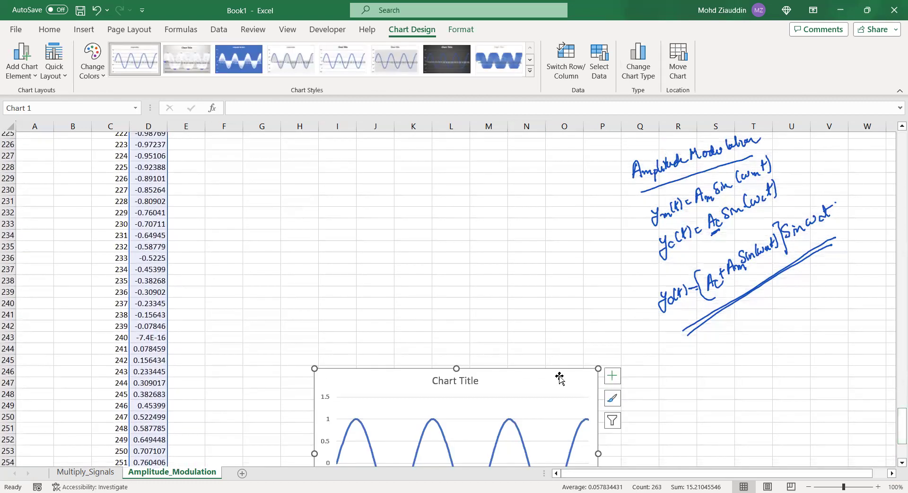
key(Delete)
drag(902, 425, 902, 147)
drag(223, 159, 247, 159)
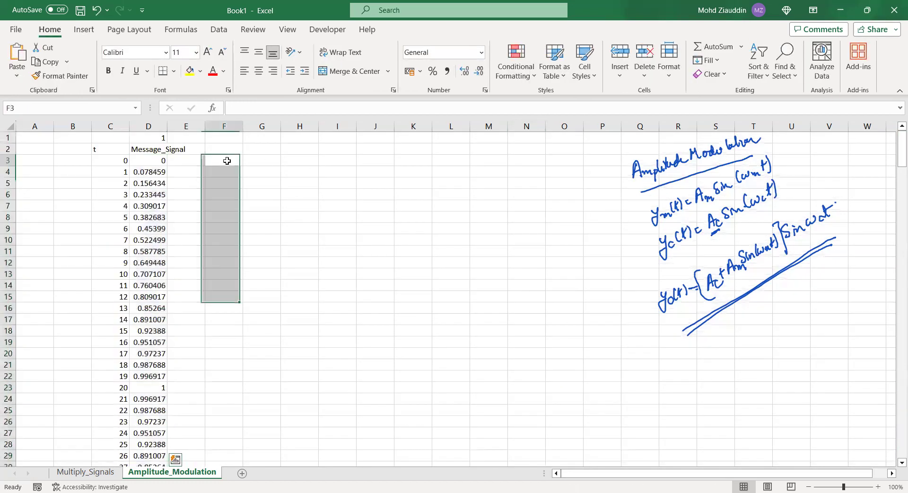
click(339, 159)
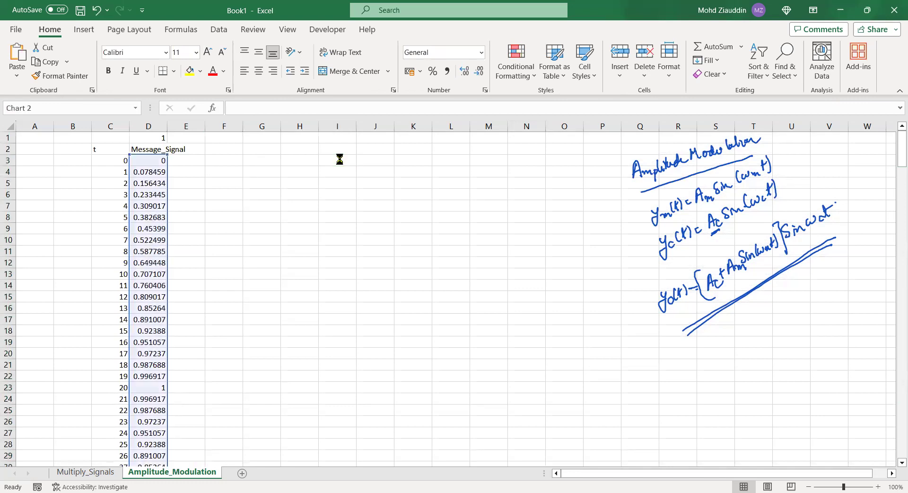
key(ctrl+v)
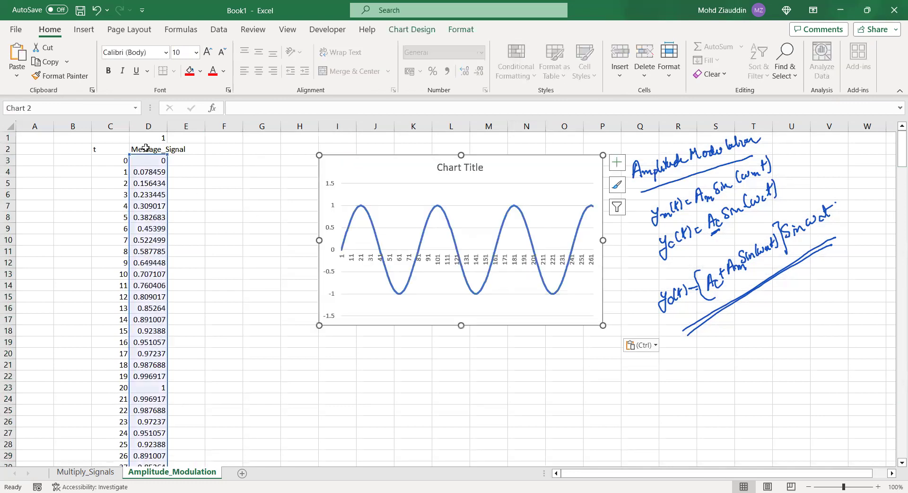
Set D1 to 2, then 3, then back to 1 to watch the chart rescale
click(161, 138)
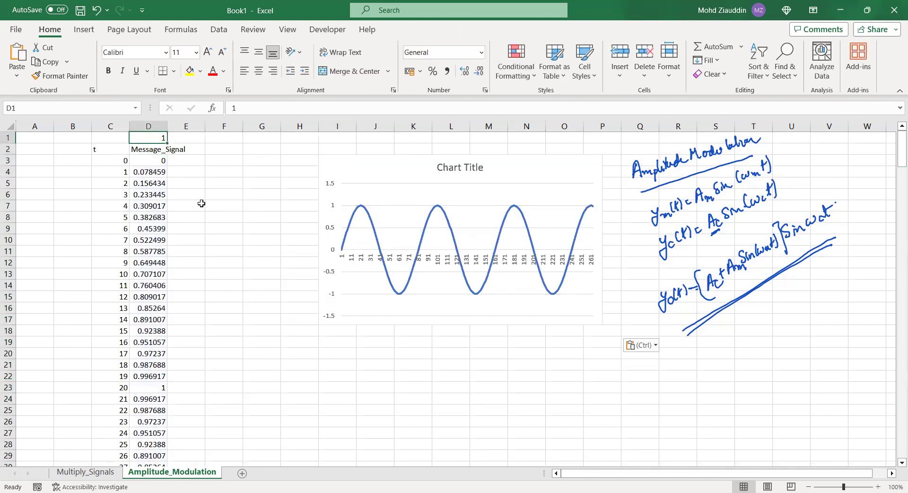
text(2)
key(Return)
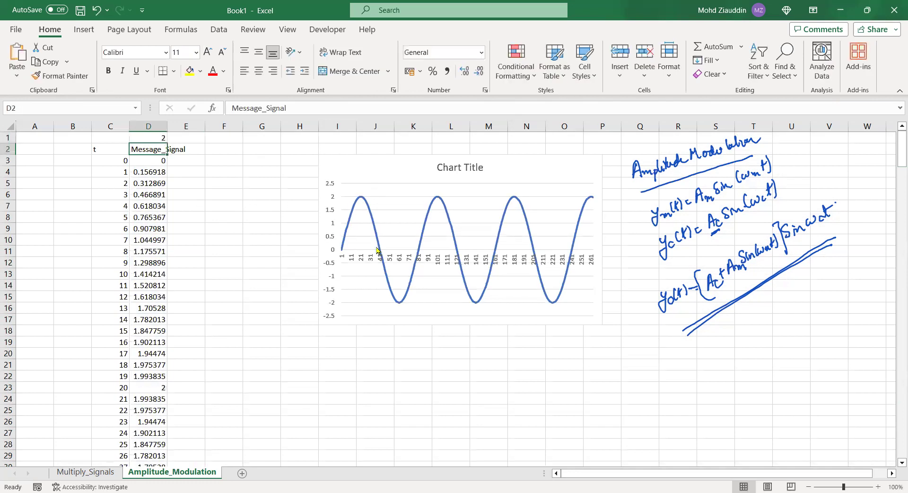
click(148, 136)
text(3)
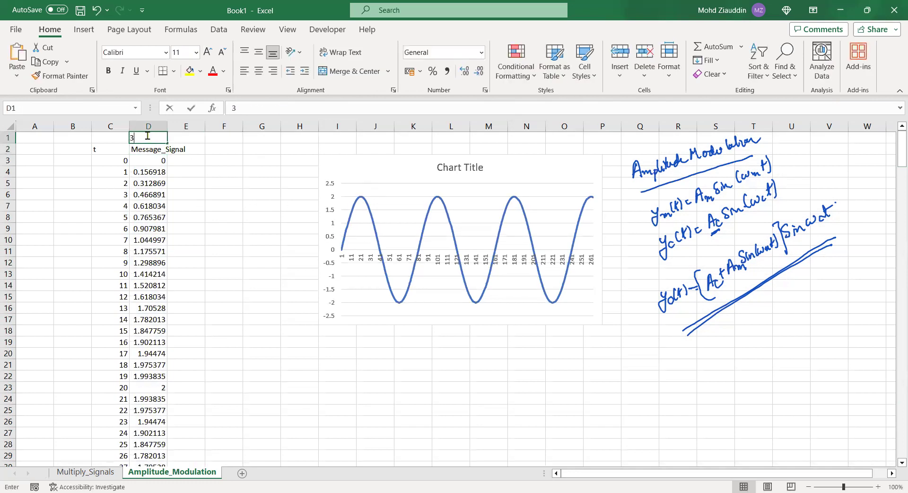
key(Return)
click(149, 137)
text(1)
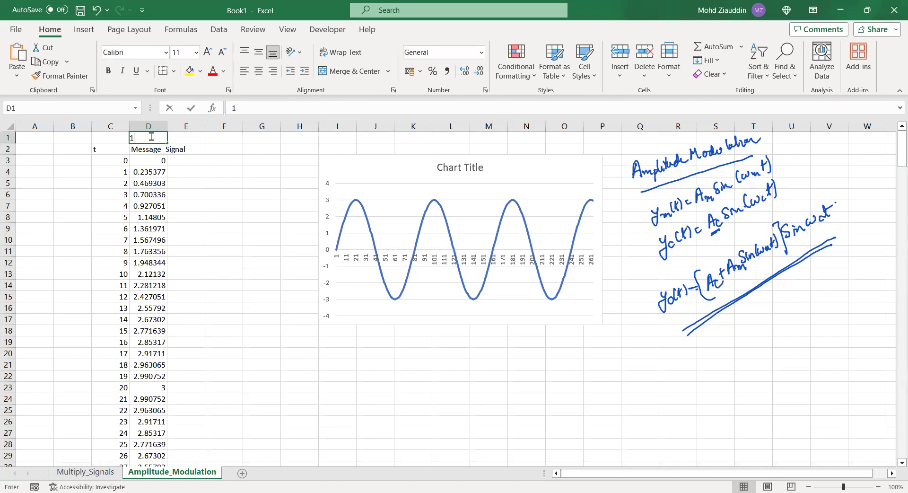
key(Return)
Head column E 'carrier' with amplitude 1 in E1
click(202, 228)
click(184, 149)
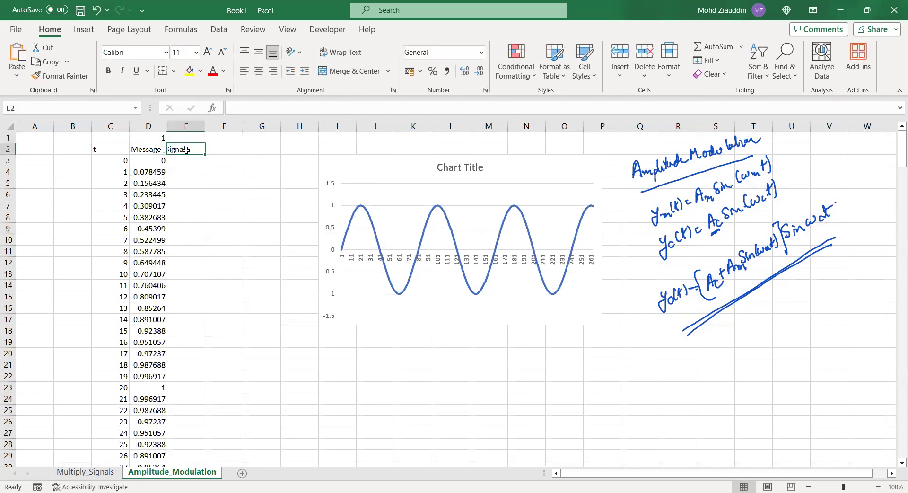
text(carr)
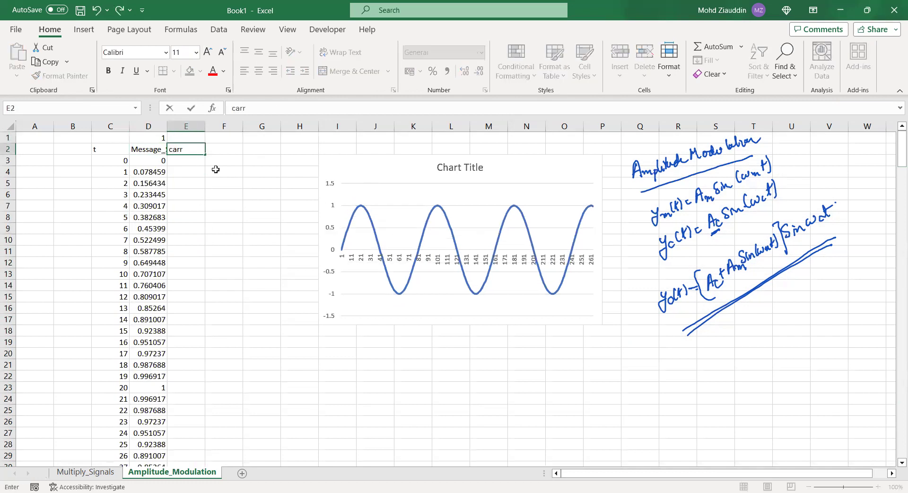
text(ier)
key(Return)
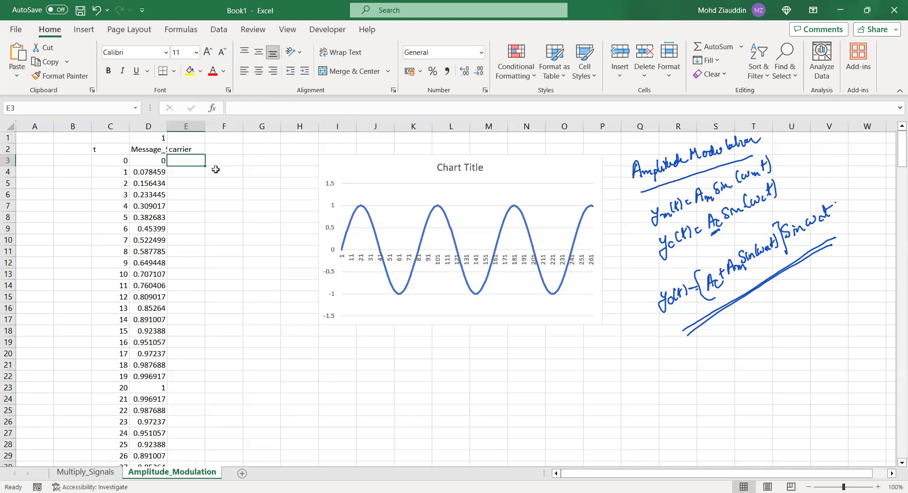
key(Up)
key(Up)
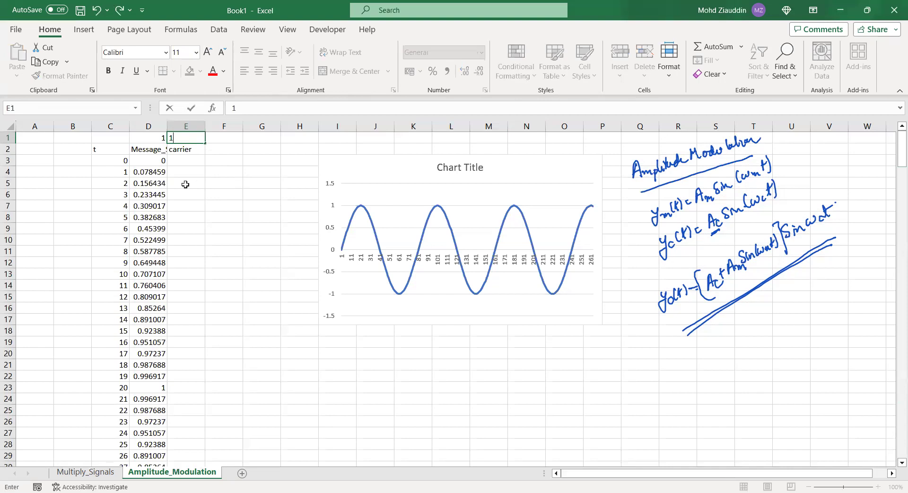
click(177, 162)
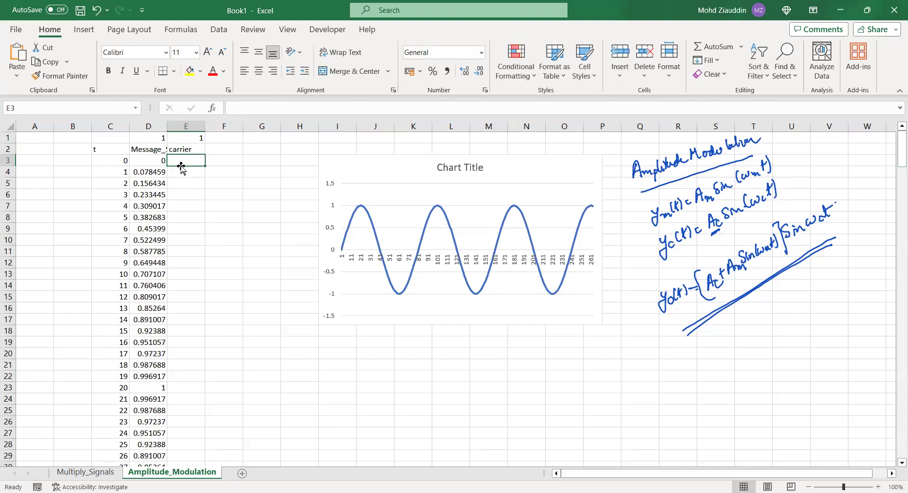
Copy D3's formula into E3, point its time reference at C3, and fill down to row 265
click(147, 161)
key(ctrl+c)
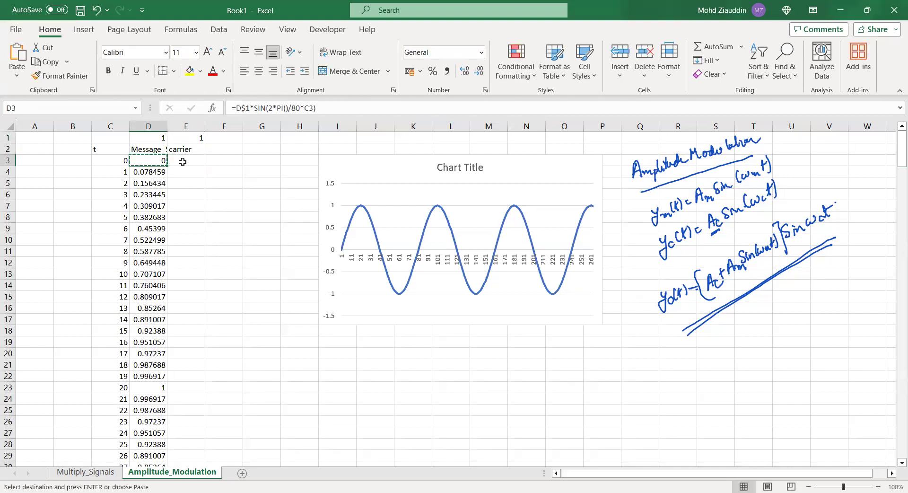
click(187, 161)
key(ctrl+v)
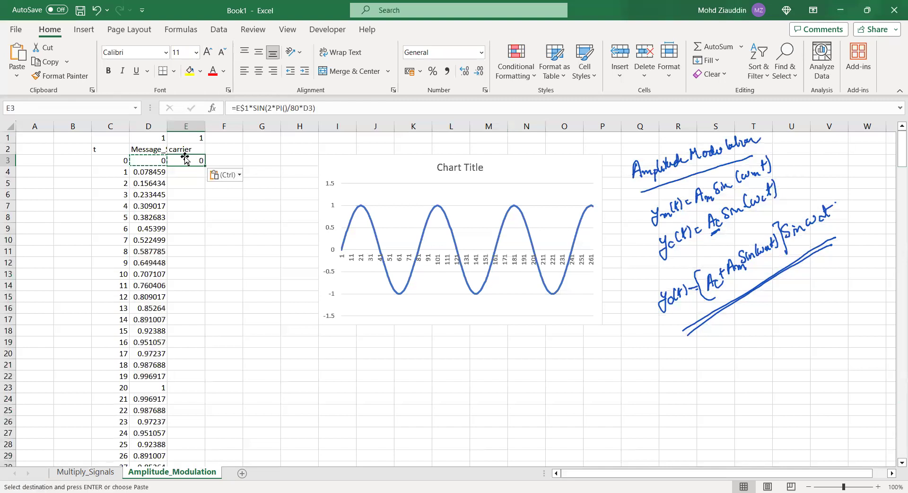
click(313, 108)
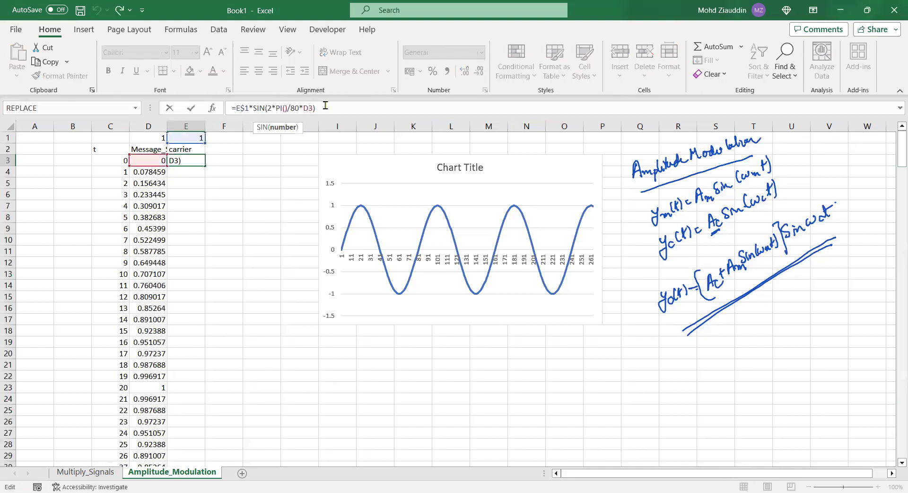
click(113, 162)
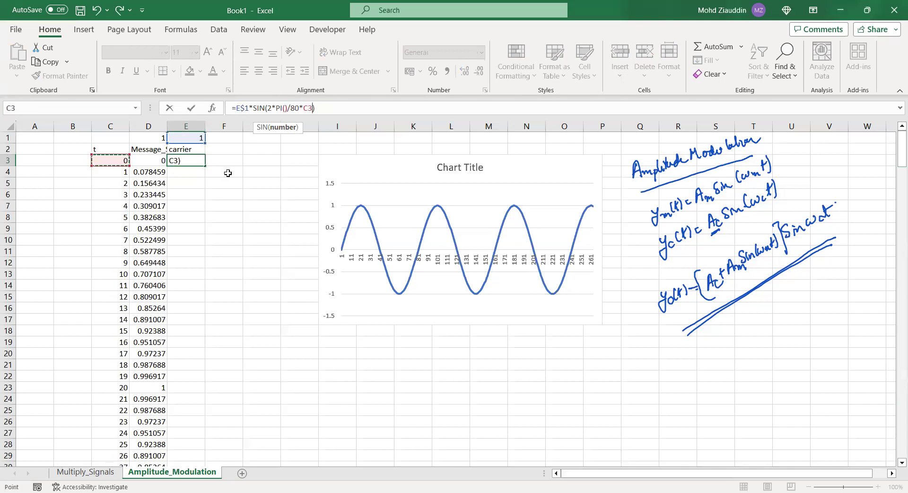
key(Return)
click(193, 162)
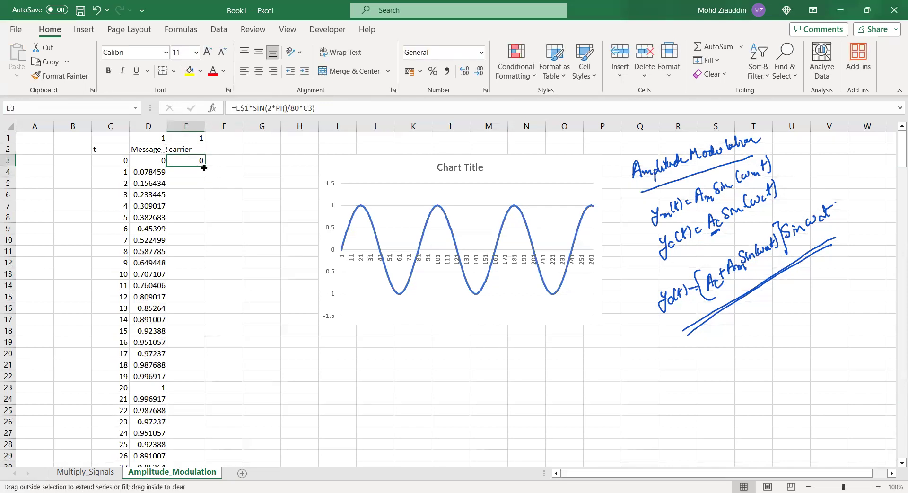
drag(203, 168, 195, 436)
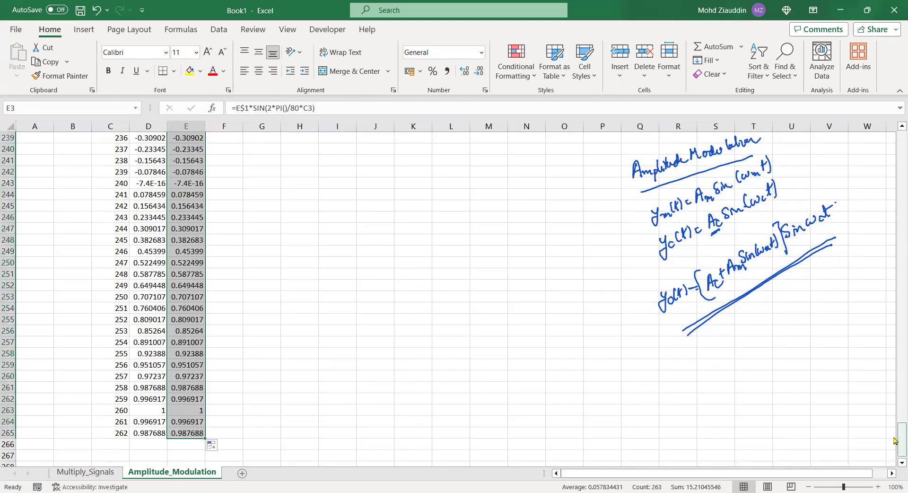
drag(894, 441, 896, 134)
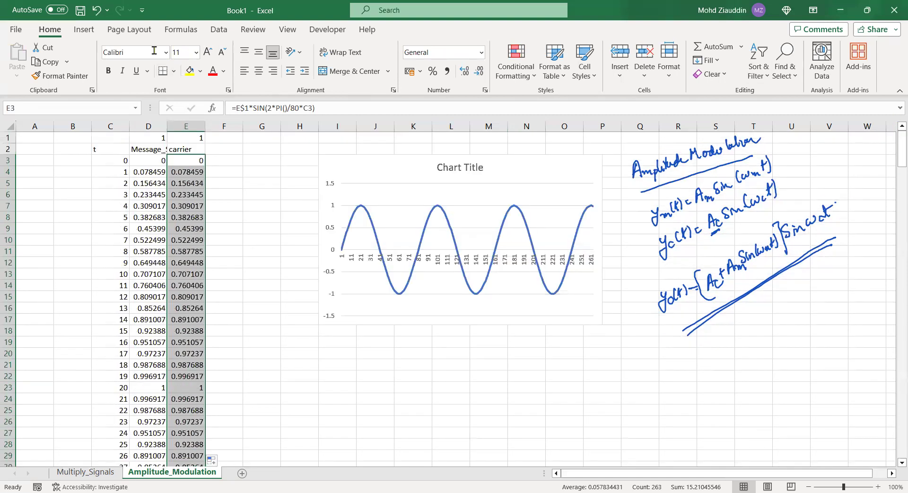
Insert a line chart of the carrier column below the first chart
click(83, 30)
click(339, 60)
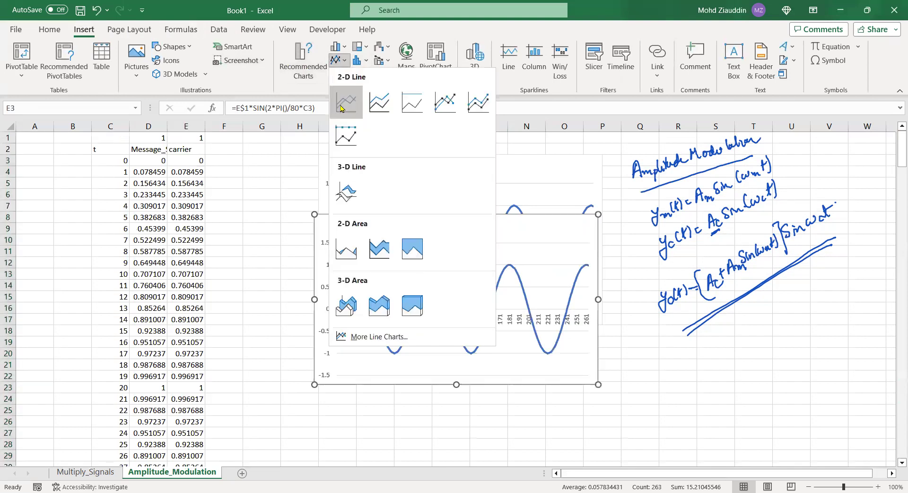
drag(502, 227, 511, 340)
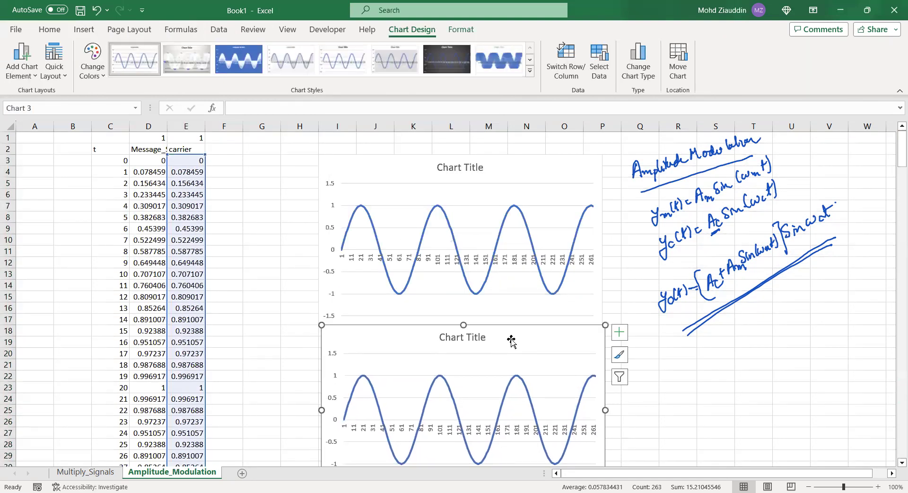
Change the carrier formula's period from 80 to 10 and refill column E through row 265
click(188, 161)
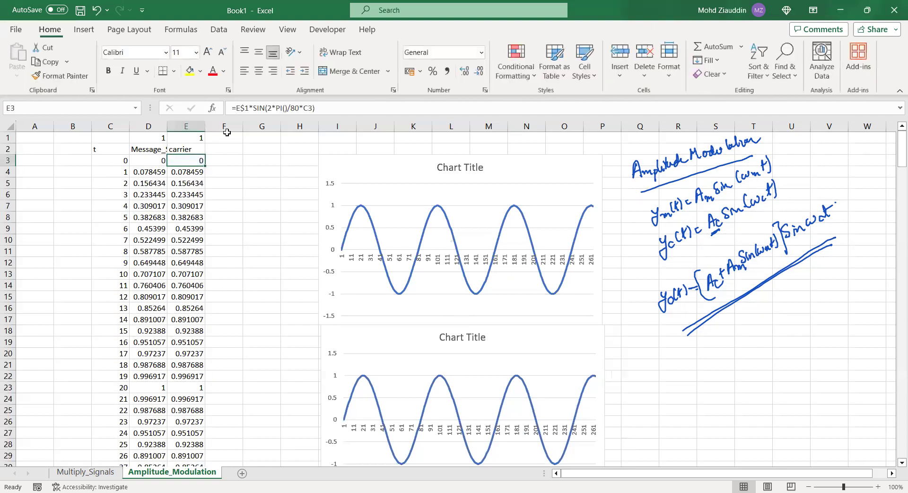
click(304, 108)
key(BackSpace)
text(C)
key(BackSpace)
key(BackSpace)
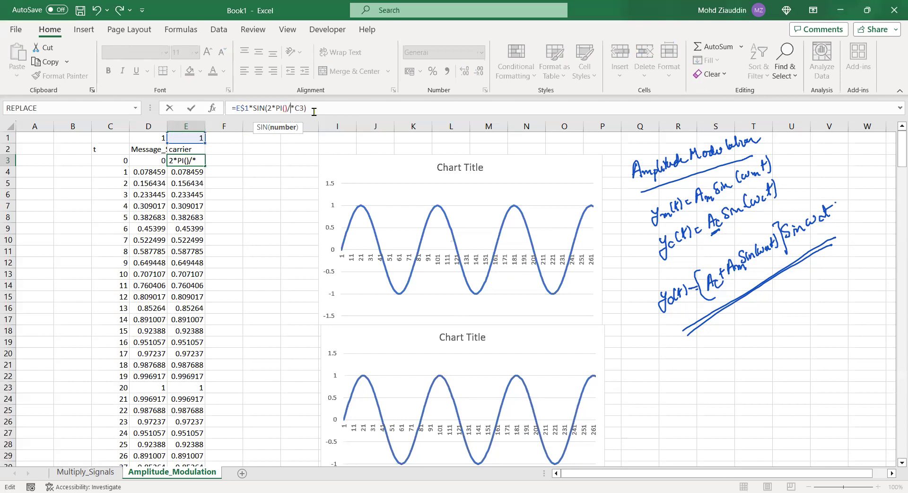
text(10)
click(191, 108)
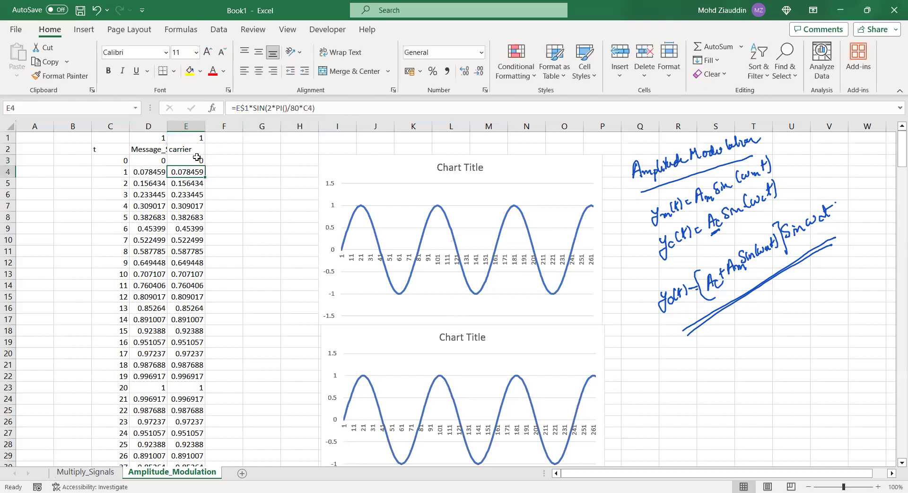
drag(203, 165, 205, 446)
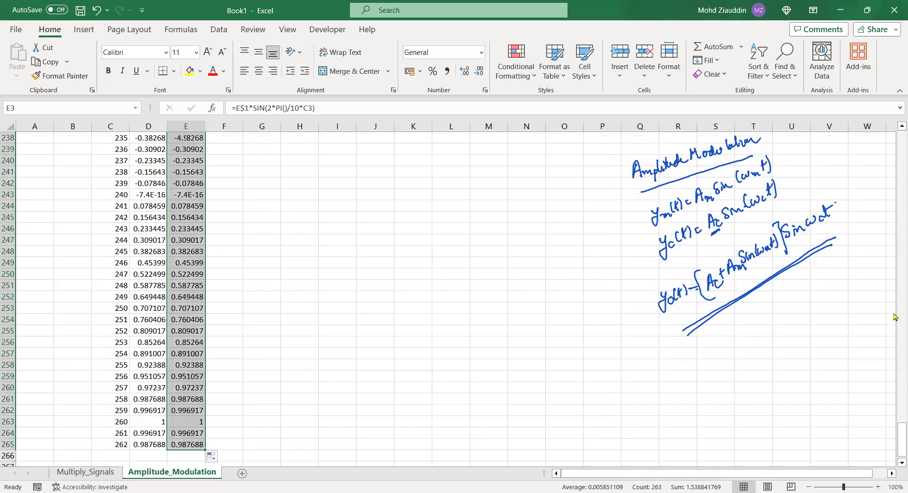
scroll(894, 356, up, 20)
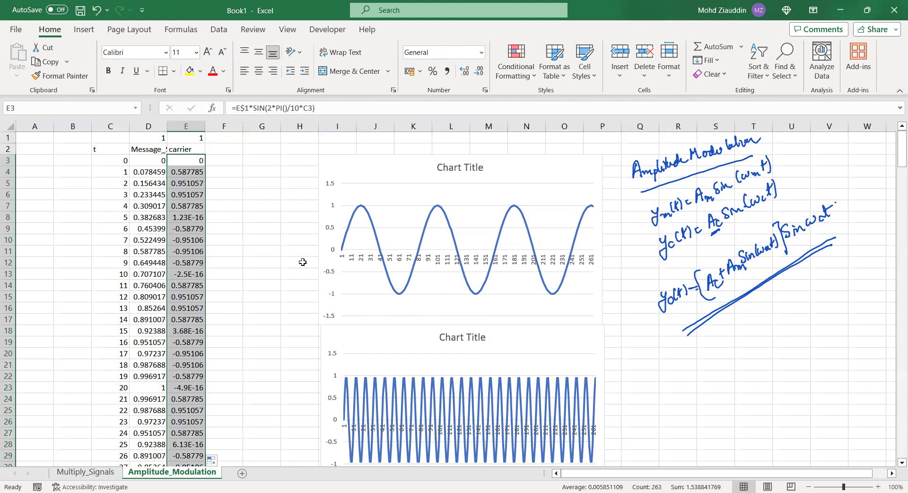
click(216, 148)
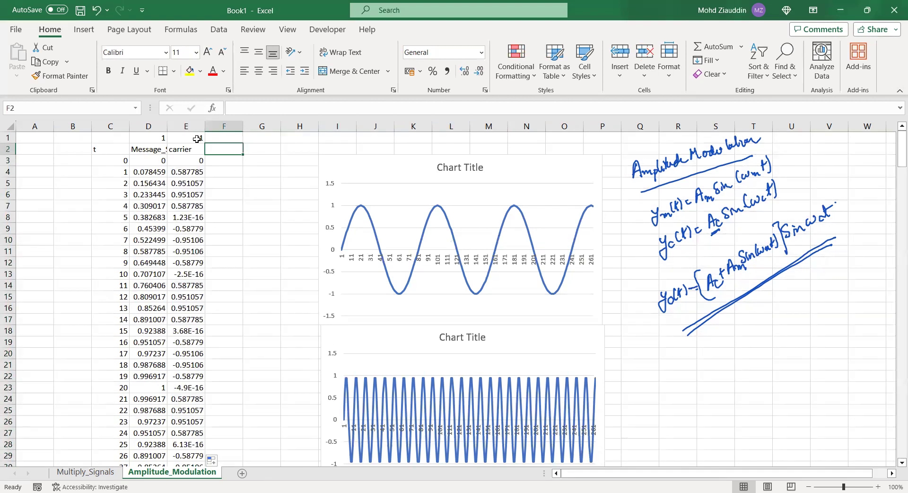
click(196, 138)
text(2)
key(Return)
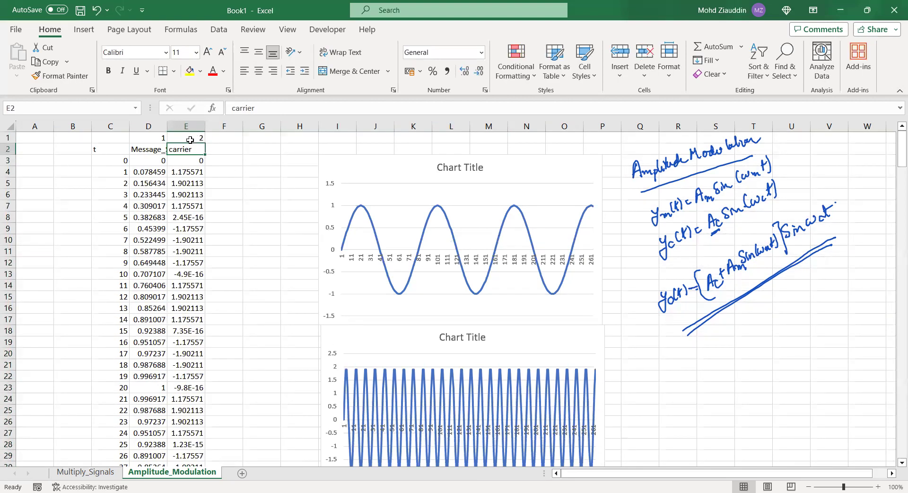
click(190, 139)
text(3)
key(Return)
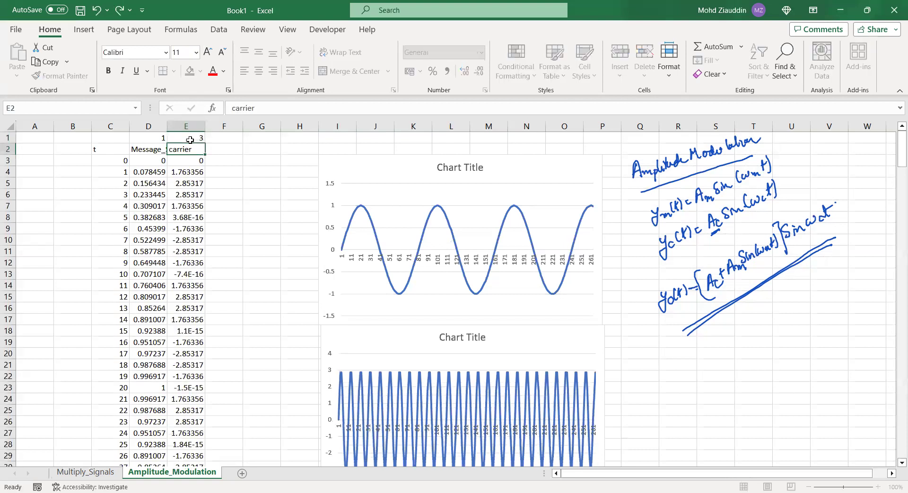
click(187, 137)
text(1)
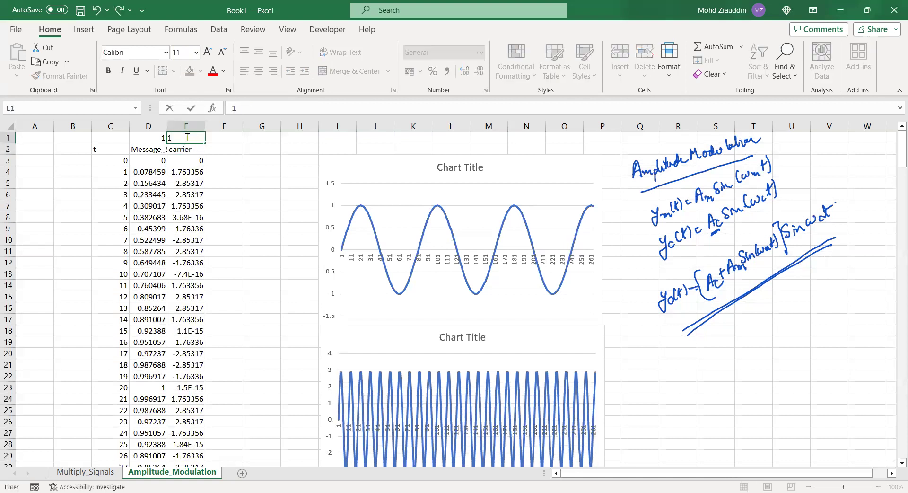
key(Return)
click(222, 150)
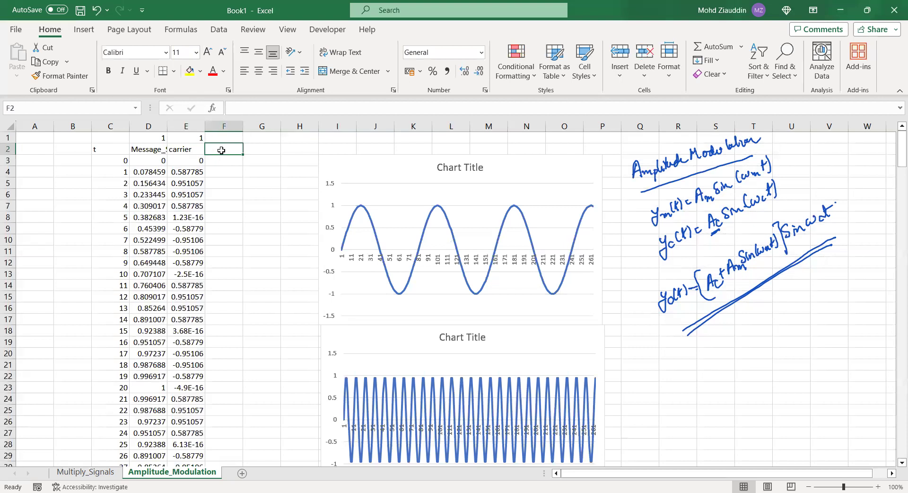
Head column F 'AM_output' and enter =(E$1+D3)*SIN(2*PI()/10*C3) in F3
text(AM_output)
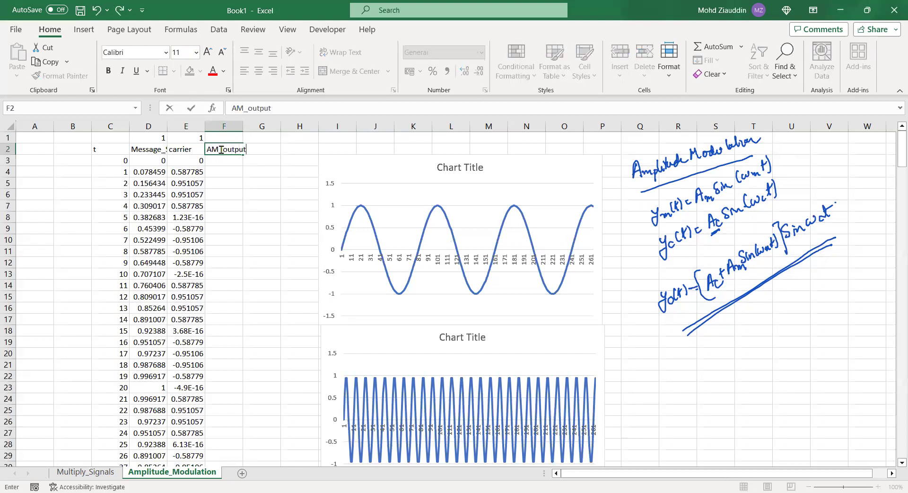
key(Return)
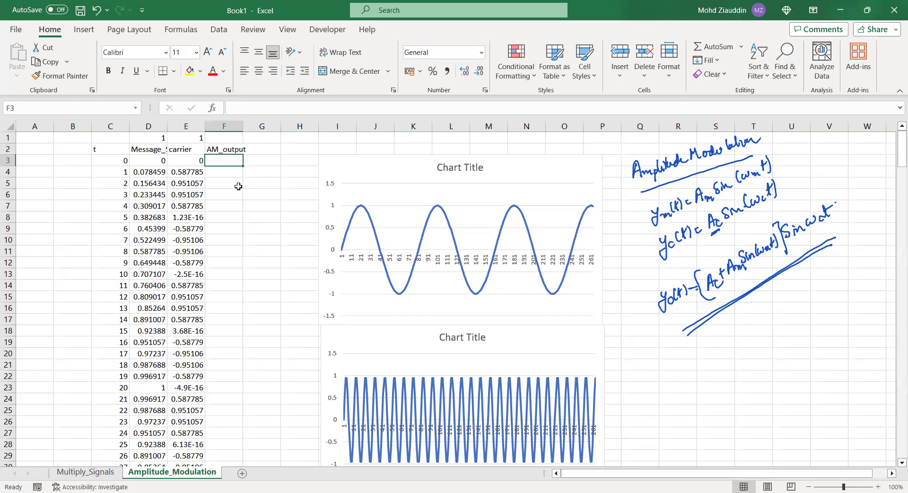
text(=)
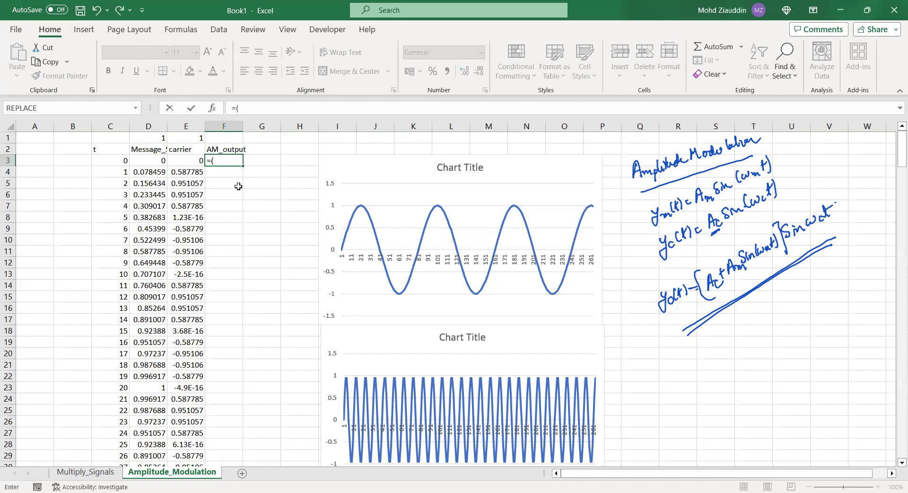
text(()
click(189, 137)
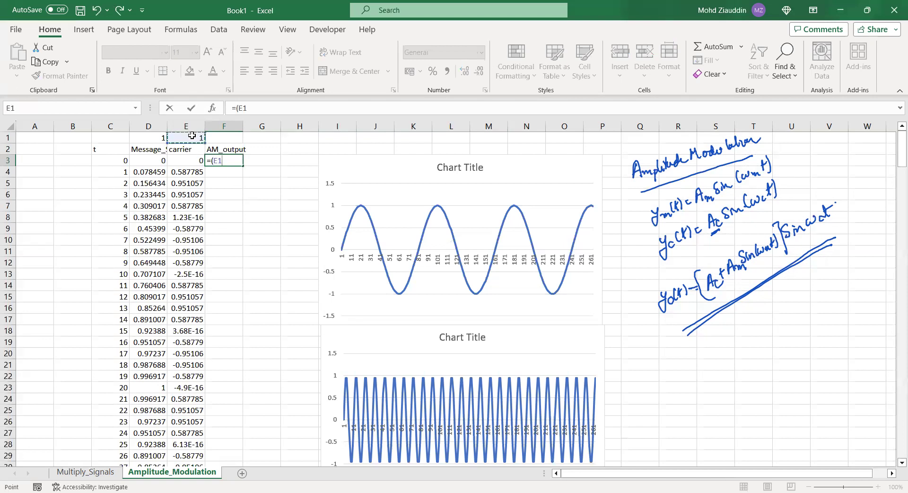
click(237, 108)
text($1+)
click(147, 160)
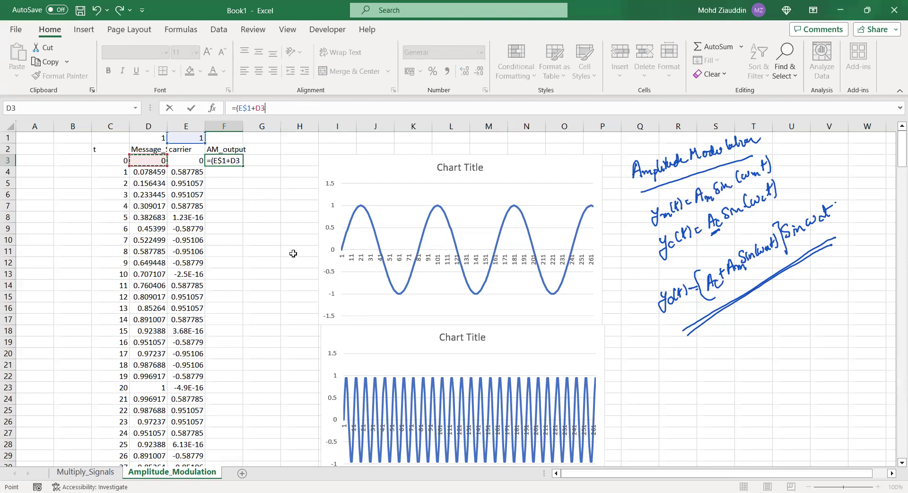
text()*sin)
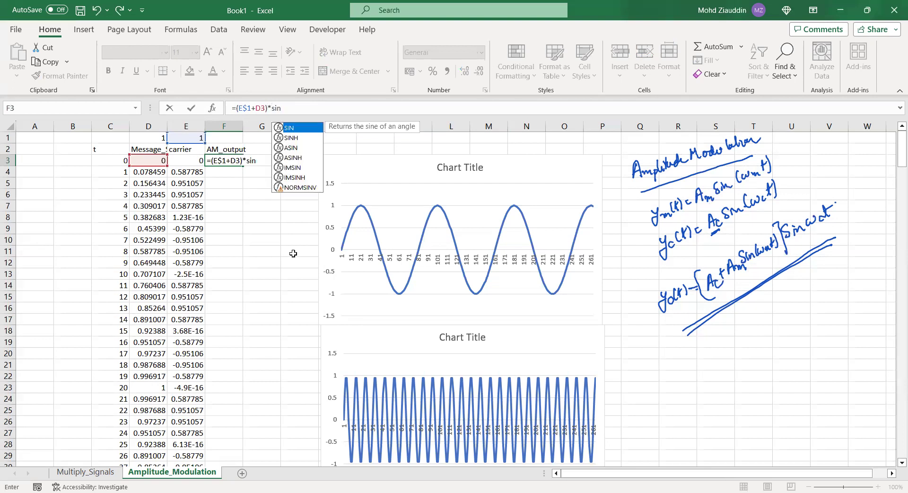
text((2)
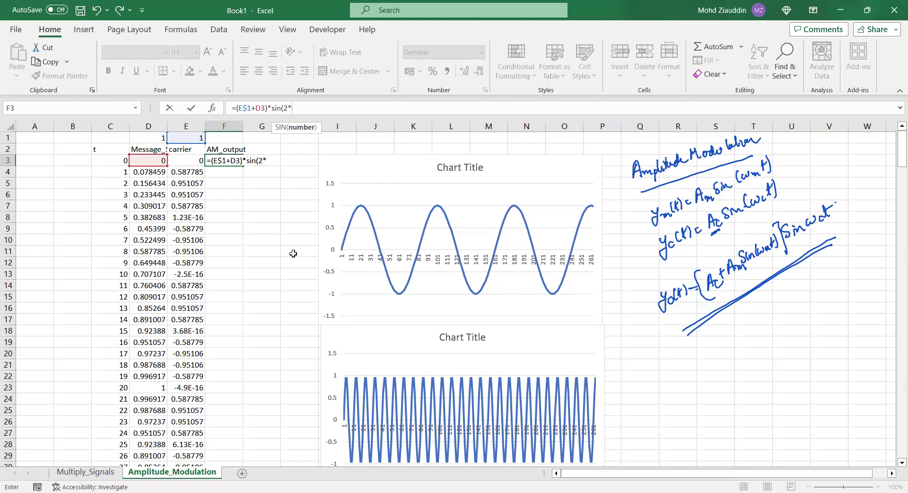
text(*pi()/10*)
click(121, 160)
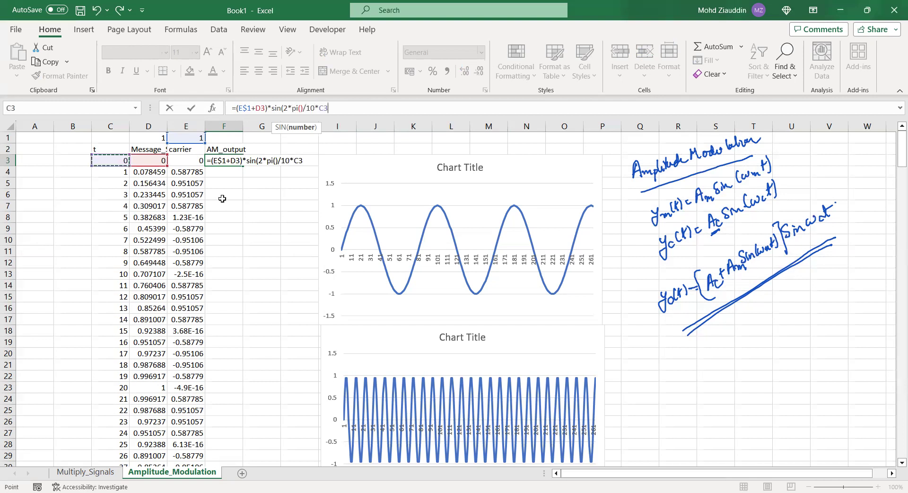
key(Return)
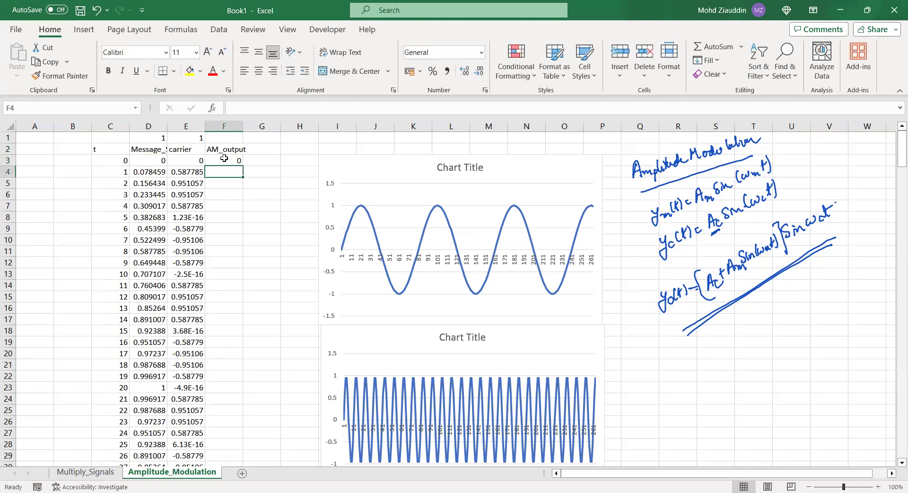
Fill the AM_output formula in F3 down column F to row 265
click(226, 162)
drag(243, 167, 226, 461)
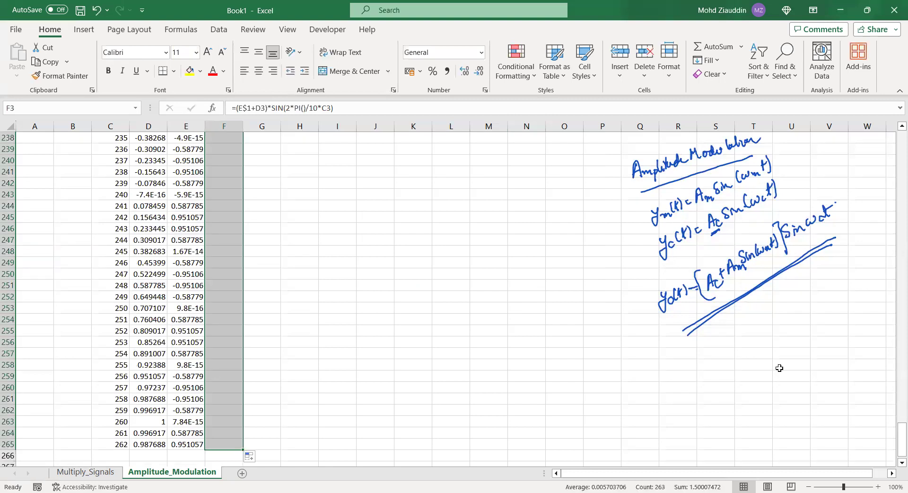
drag(895, 440, 893, 136)
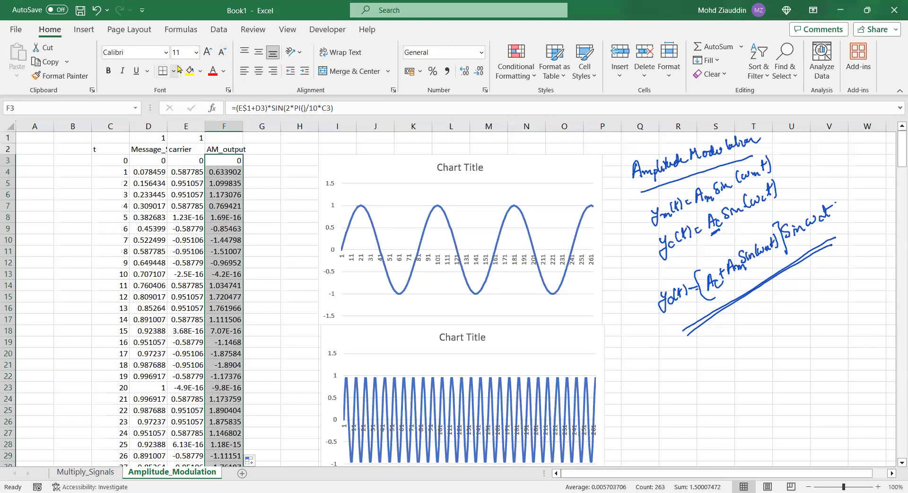
Insert a 2-D line chart of AM_output and place it at the lower right
click(83, 29)
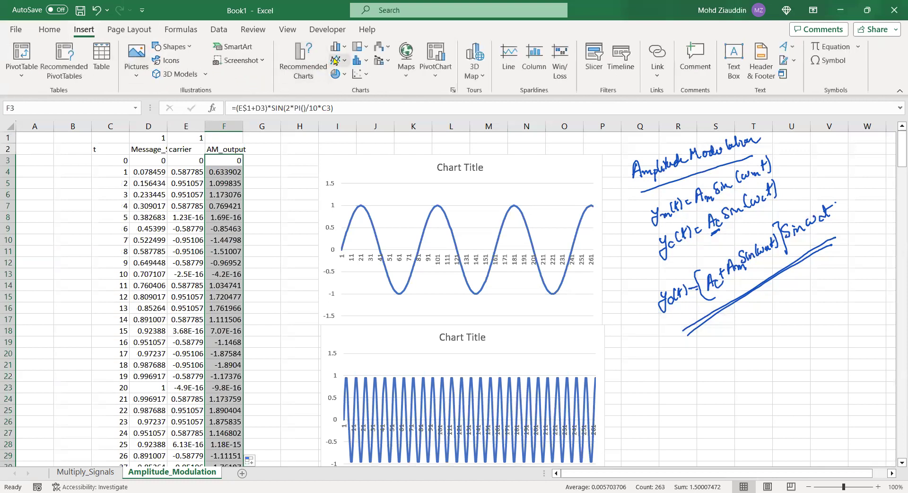
click(337, 60)
click(351, 94)
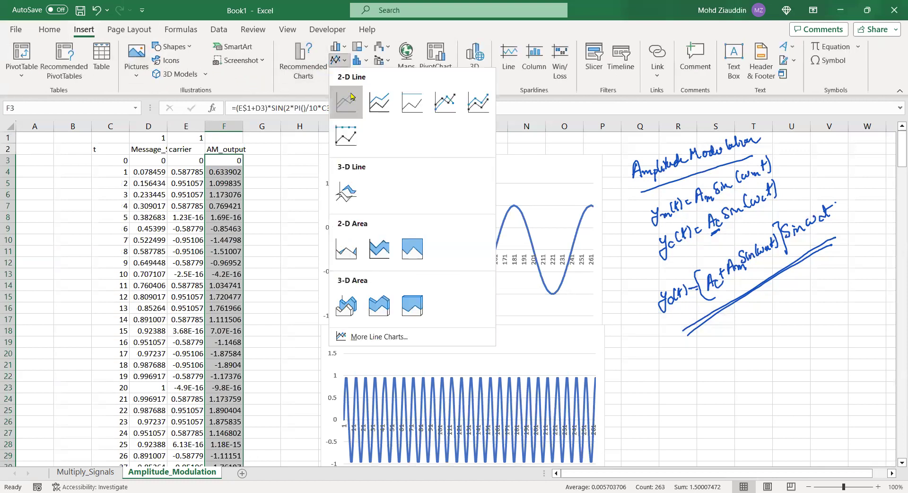
drag(617, 314, 820, 351)
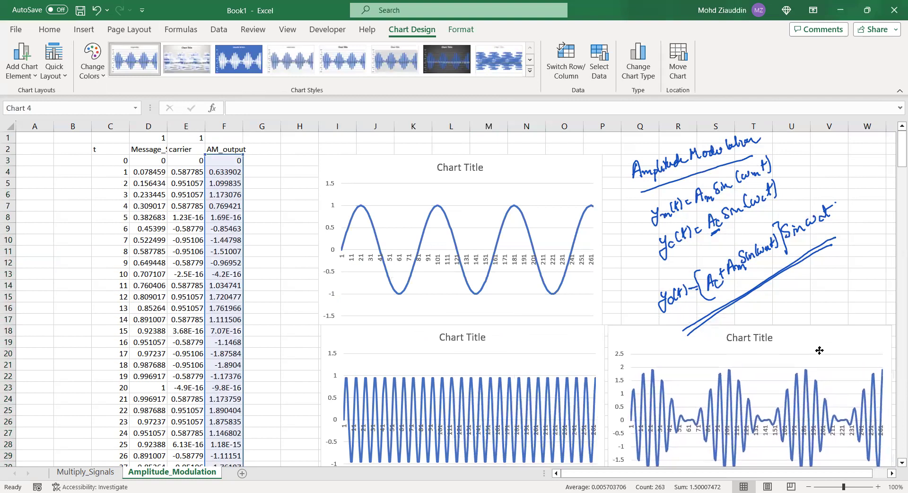
click(755, 249)
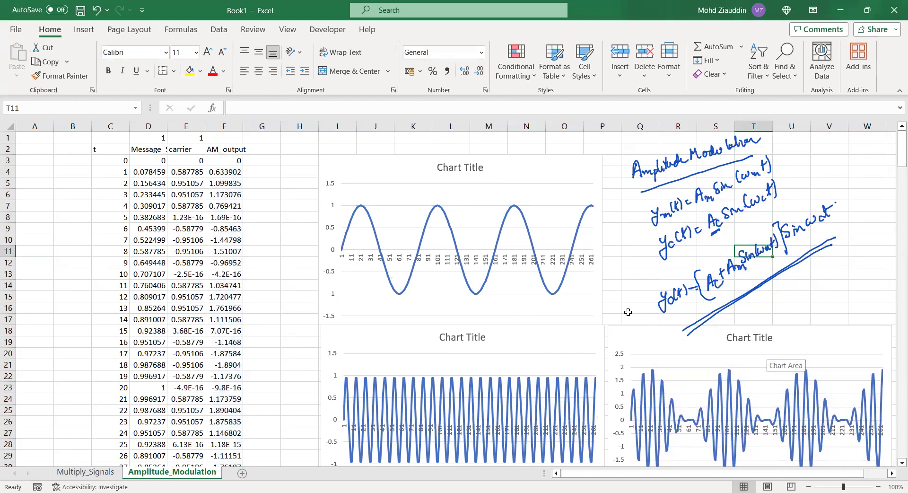
Move the AM chart to the top across columns I–O and the message sine chart to the lower right
click(575, 312)
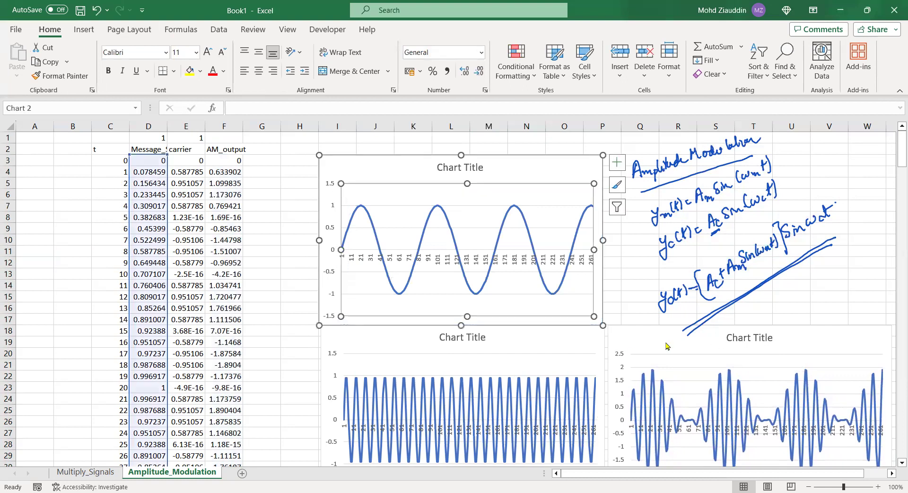
drag(661, 335, 292, 165)
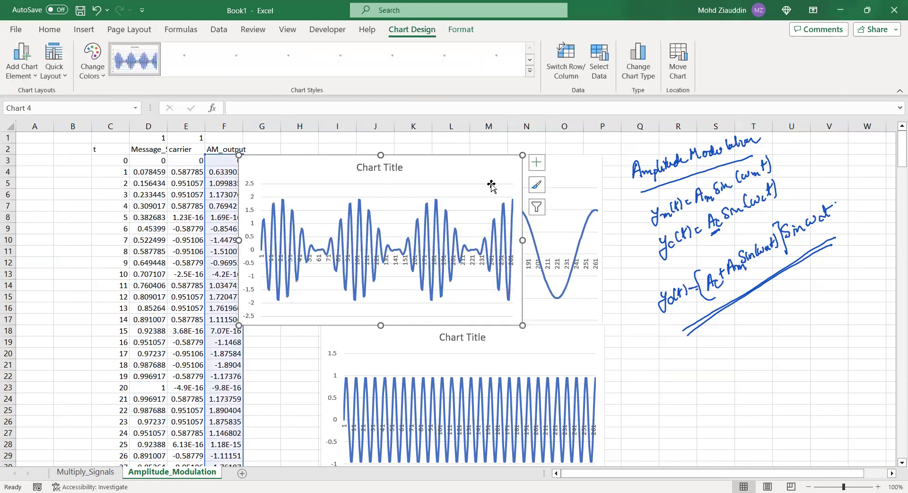
drag(582, 168, 873, 335)
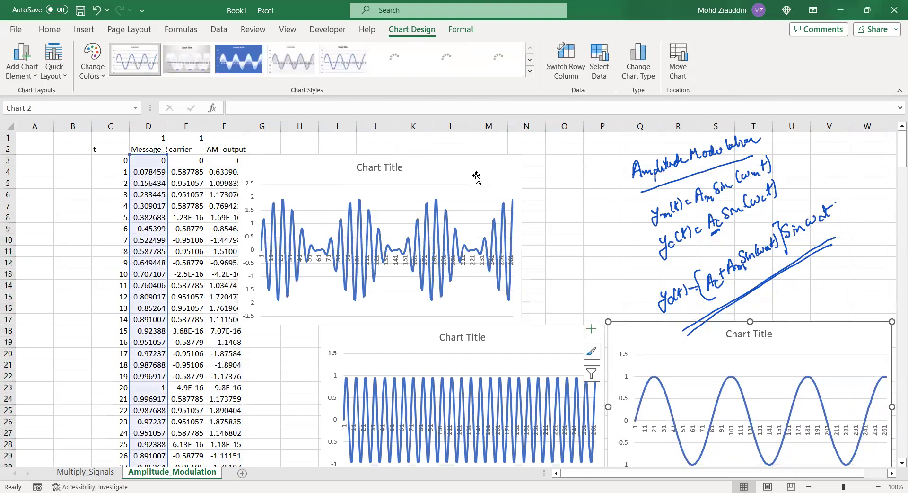
drag(472, 159, 541, 144)
Retitle the AM chart 'AM Wave'
click(470, 156)
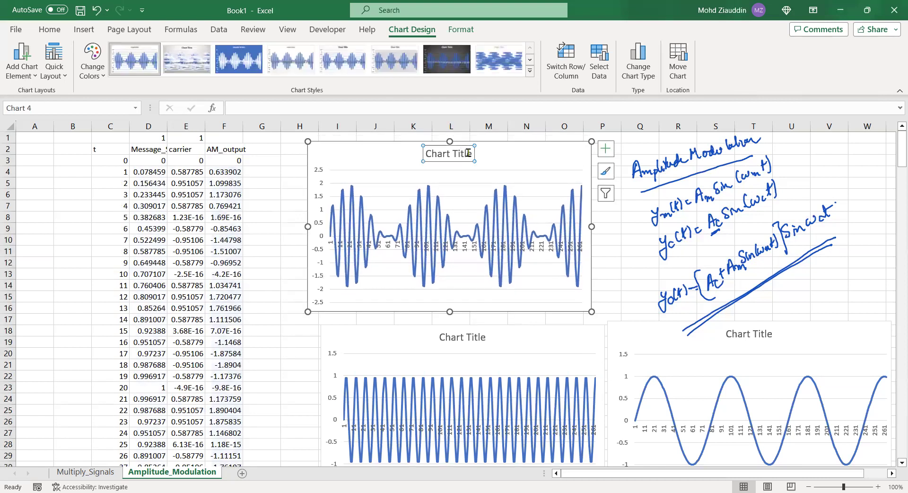
drag(469, 153, 418, 152)
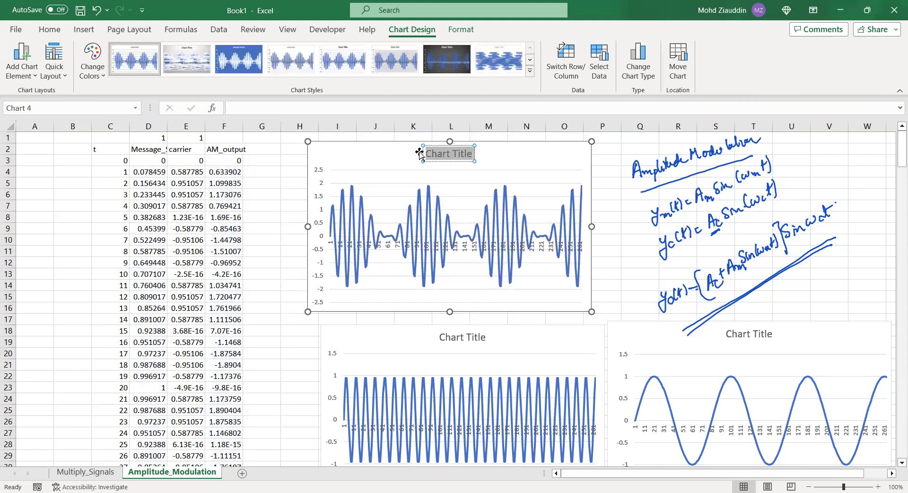
text(AM Wave)
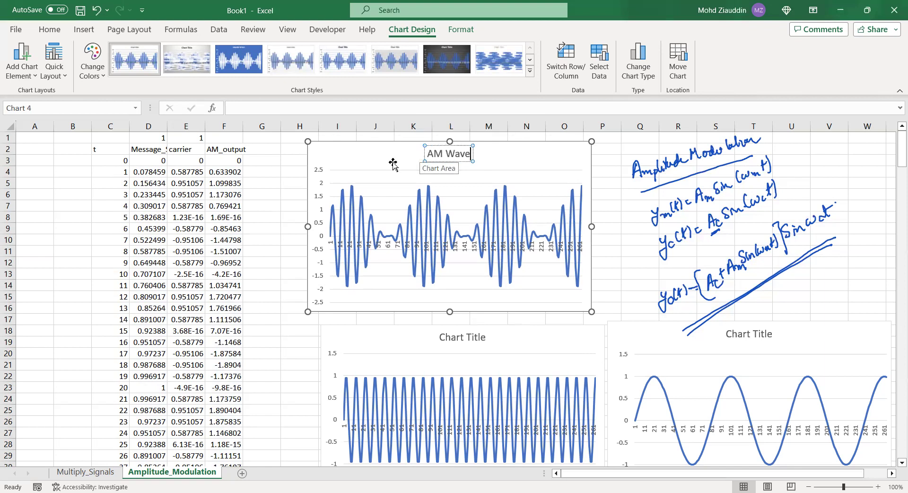
click(273, 203)
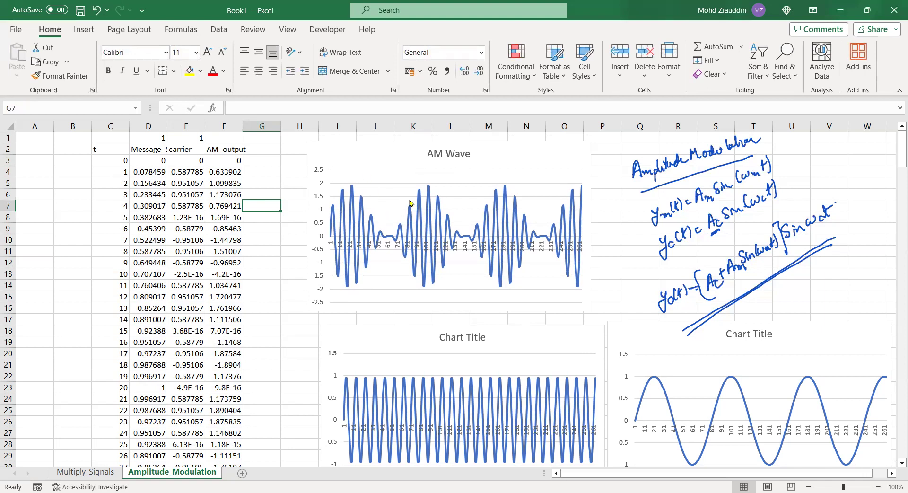
Try a carrier amplitude of 2 in E1, then restore it to 1
click(186, 138)
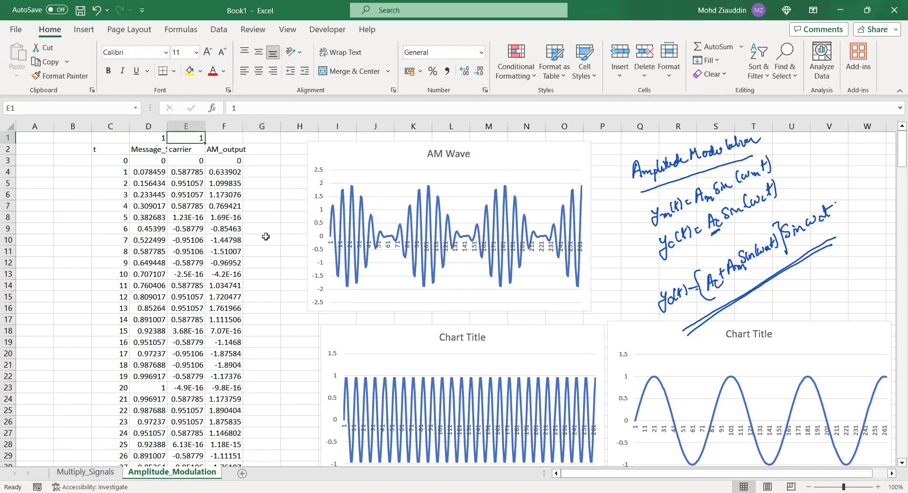
text(2)
key(Return)
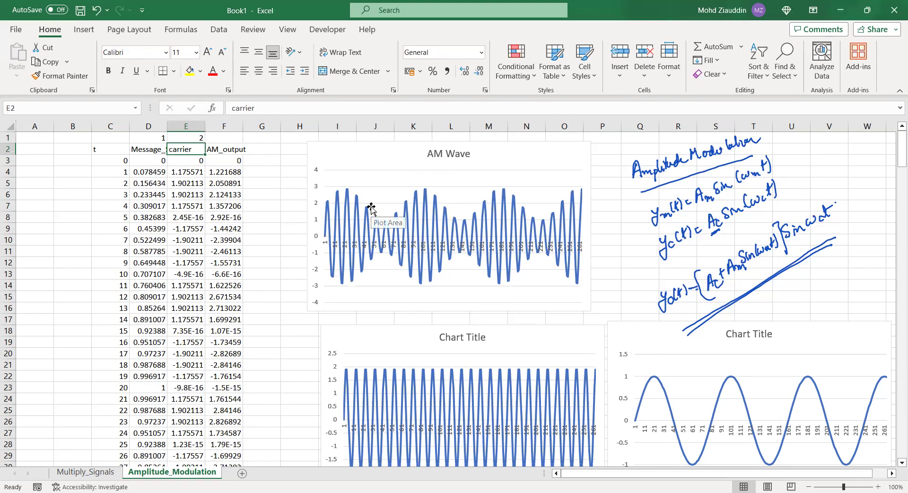
click(195, 137)
text(1)
key(Return)
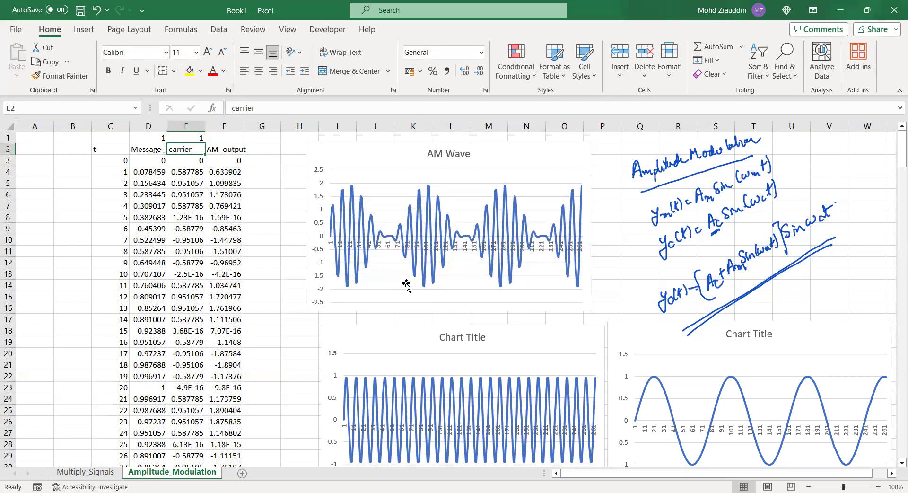
Enter 1.5 as the carrier amplitude in E1 and reselect the cell
click(189, 137)
text(1.5)
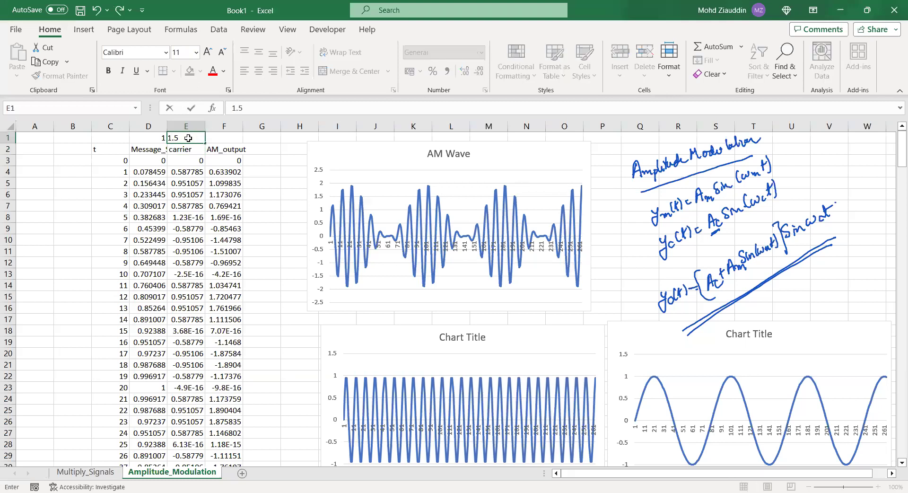
key(Return)
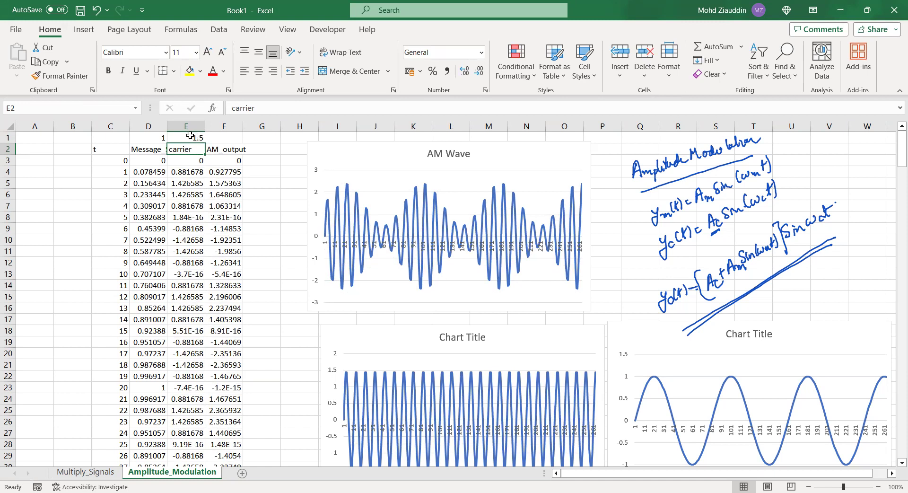
click(190, 136)
click(153, 142)
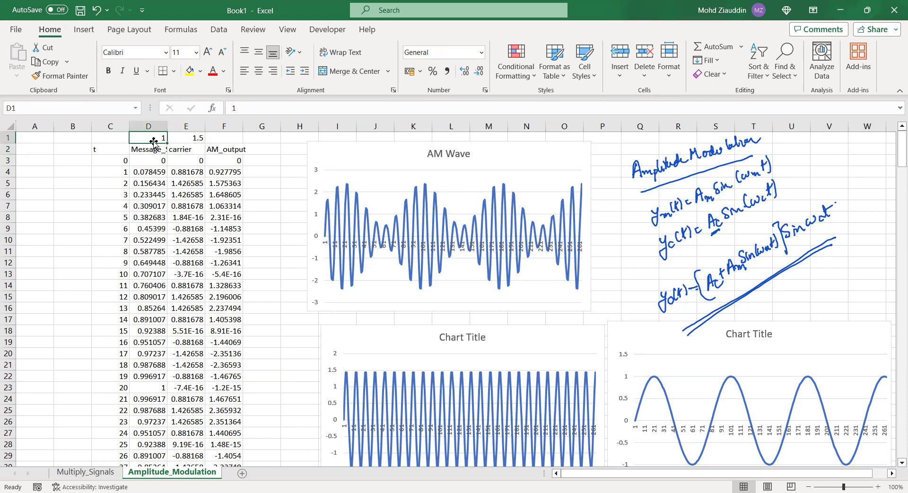
text(0.)
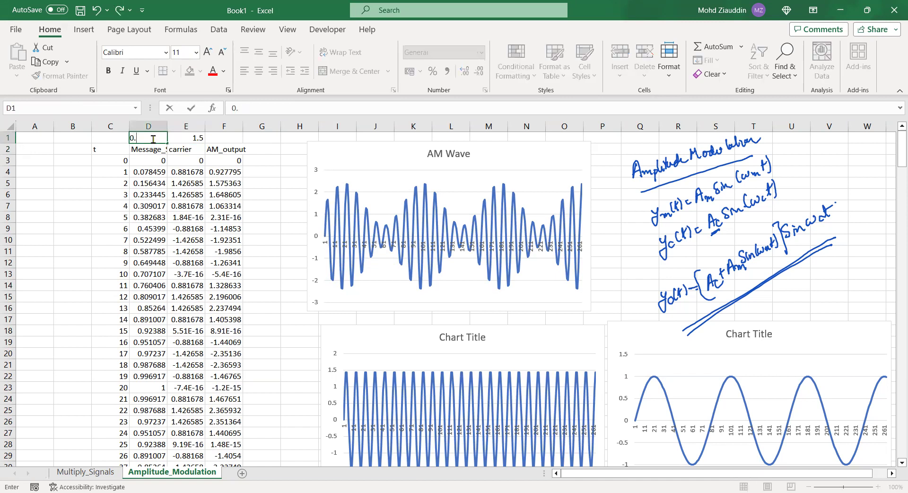
text(2)
key(Return)
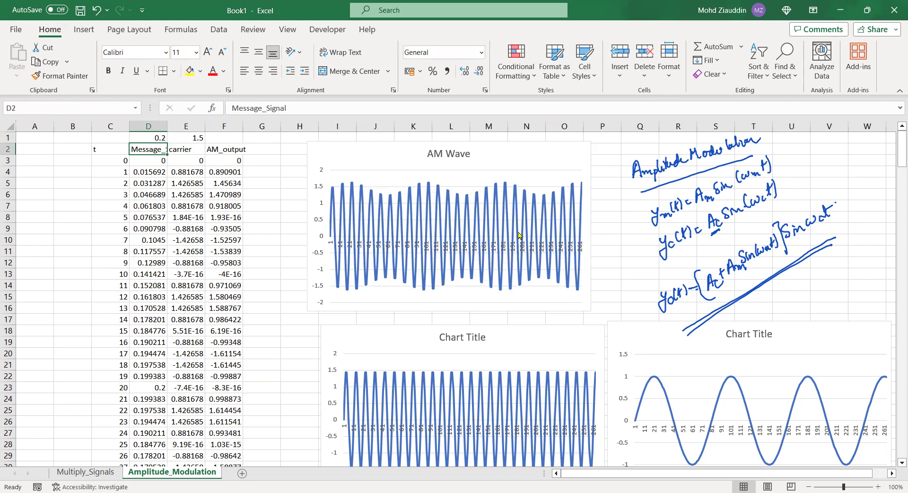
click(154, 137)
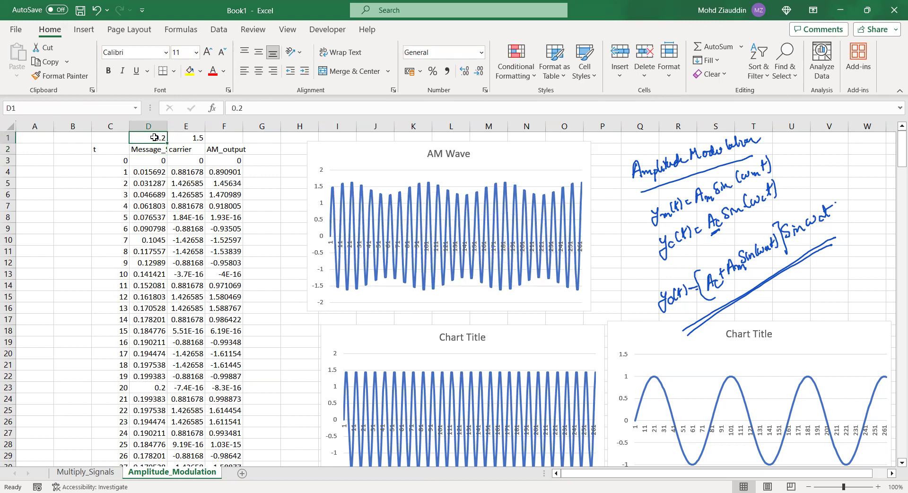
text(1)
key(Return)
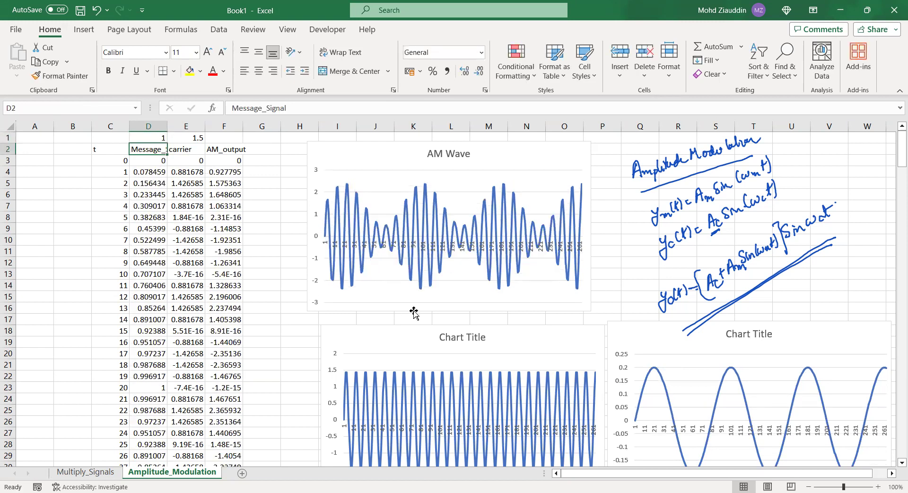